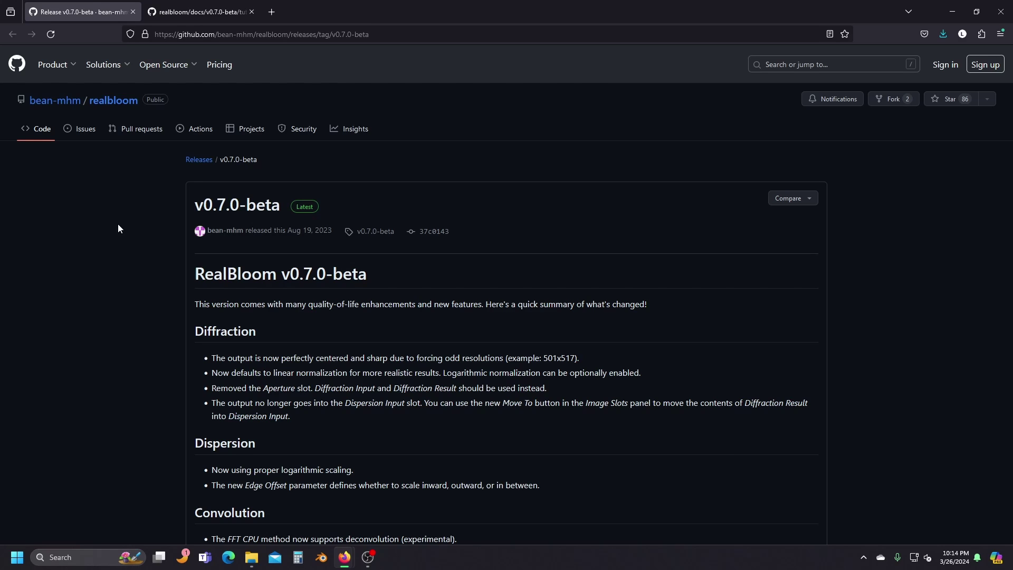
Step: Download RealBloom.v0.7.0-beta.zip from the v0.7.0-beta release's Assets list
left_click_drag(196, 274, 377, 284)
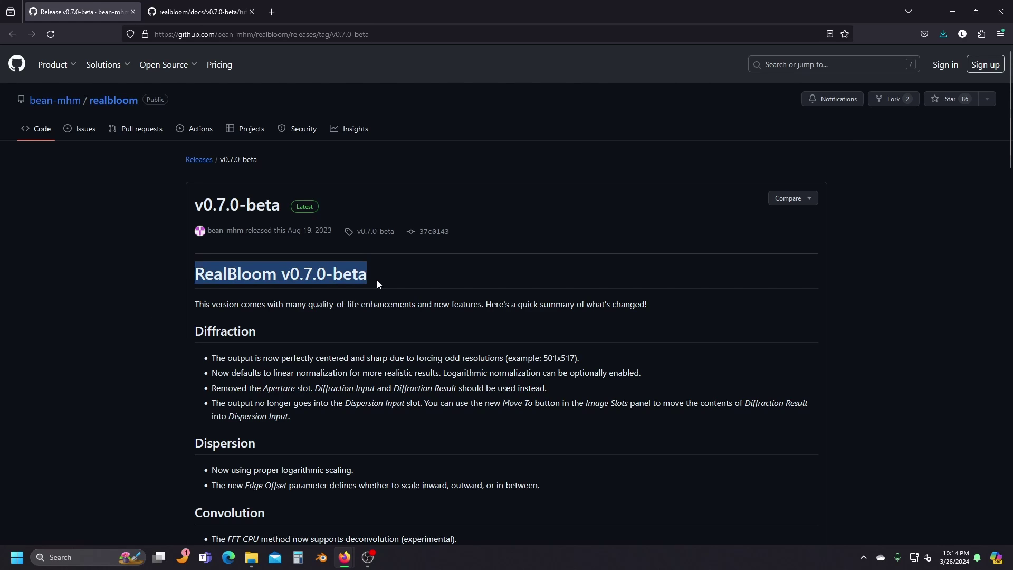
left_click(556, 286)
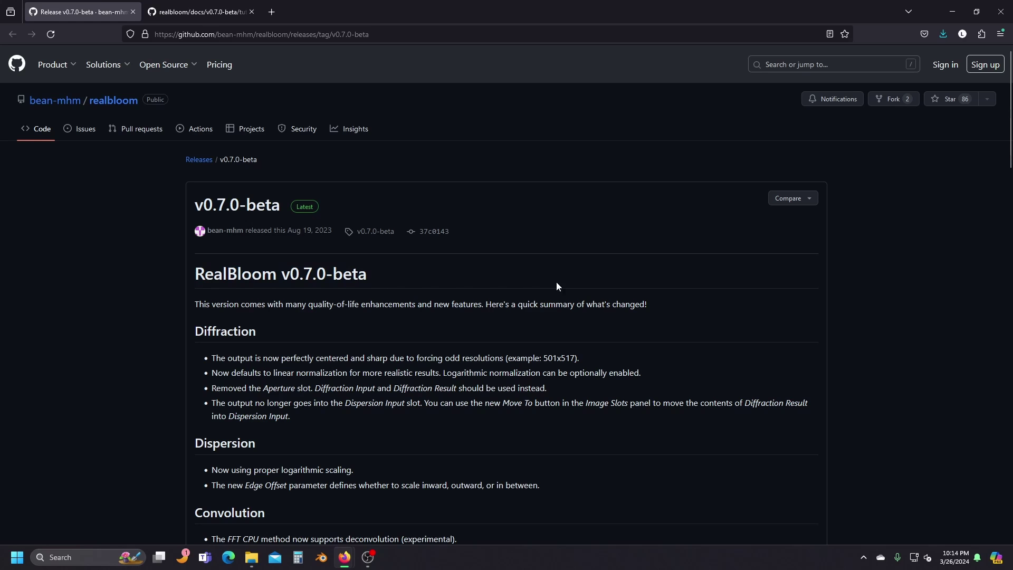
middle_click(551, 260)
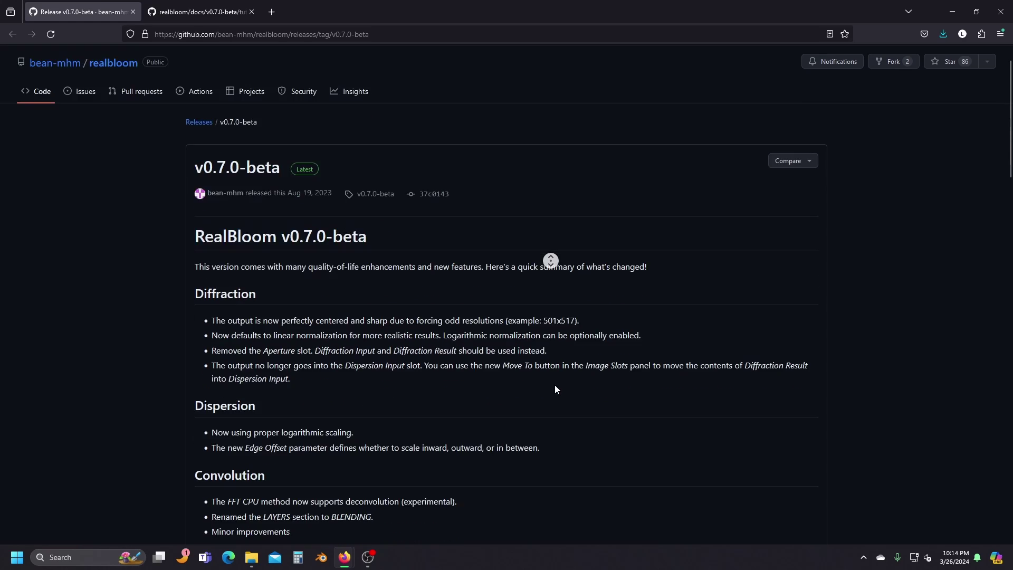
left_click(555, 433)
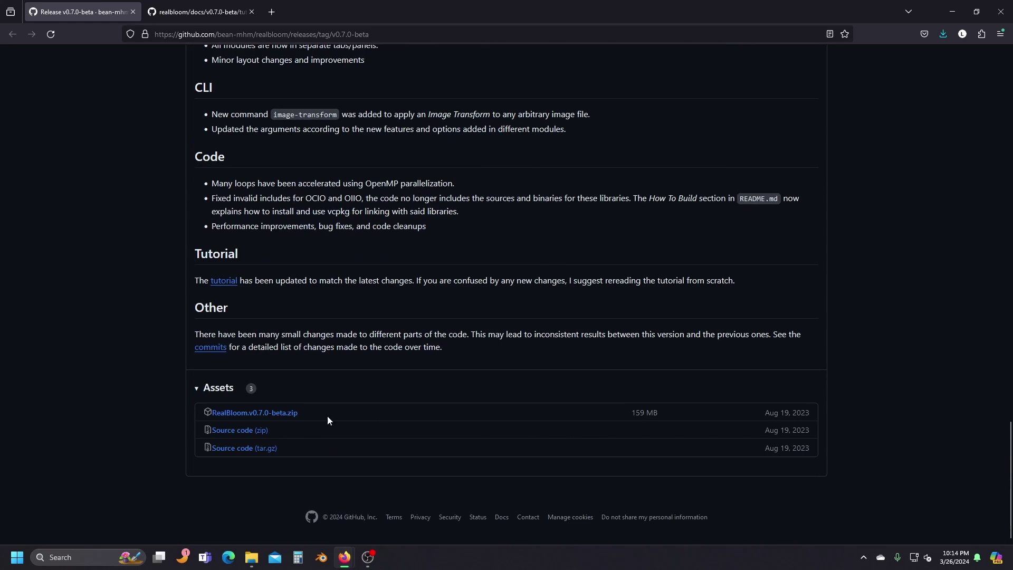
left_click(257, 417)
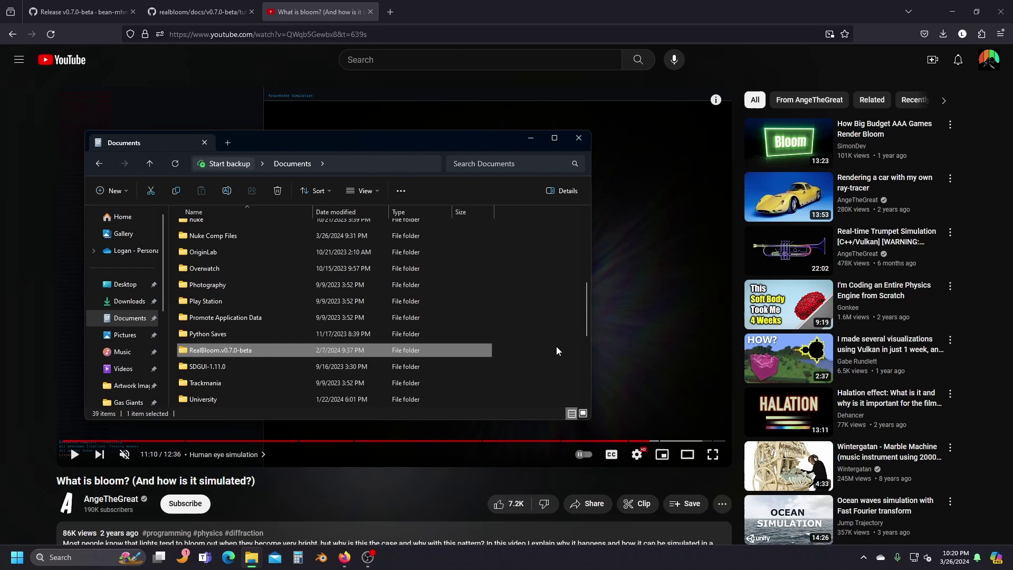
Step: Open RealBloom.v0.7.0-beta > RealBloom and launch the RealBloom application
double_click(260, 351)
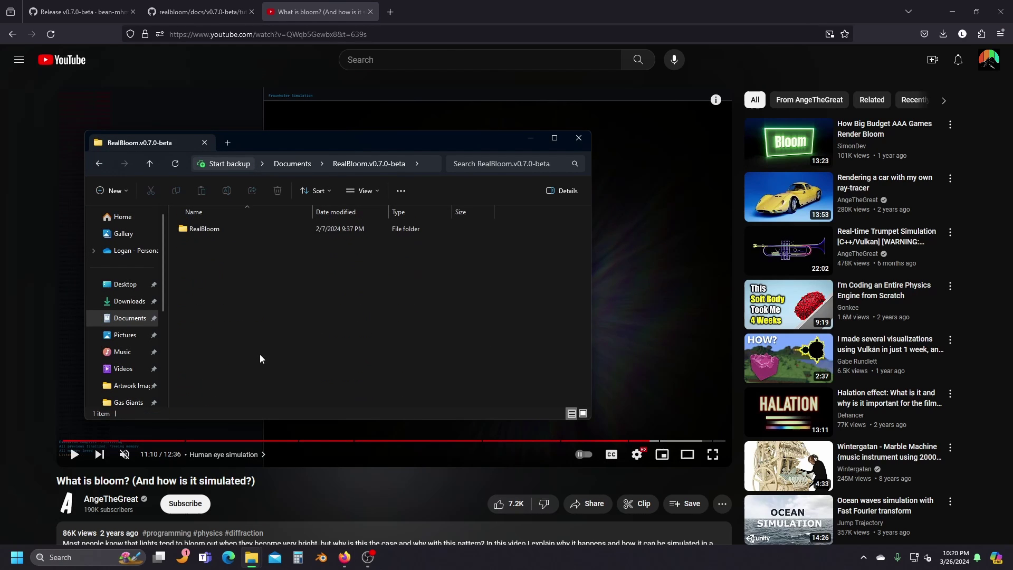
double_click(246, 229)
scroll(322, 301, "down", 5)
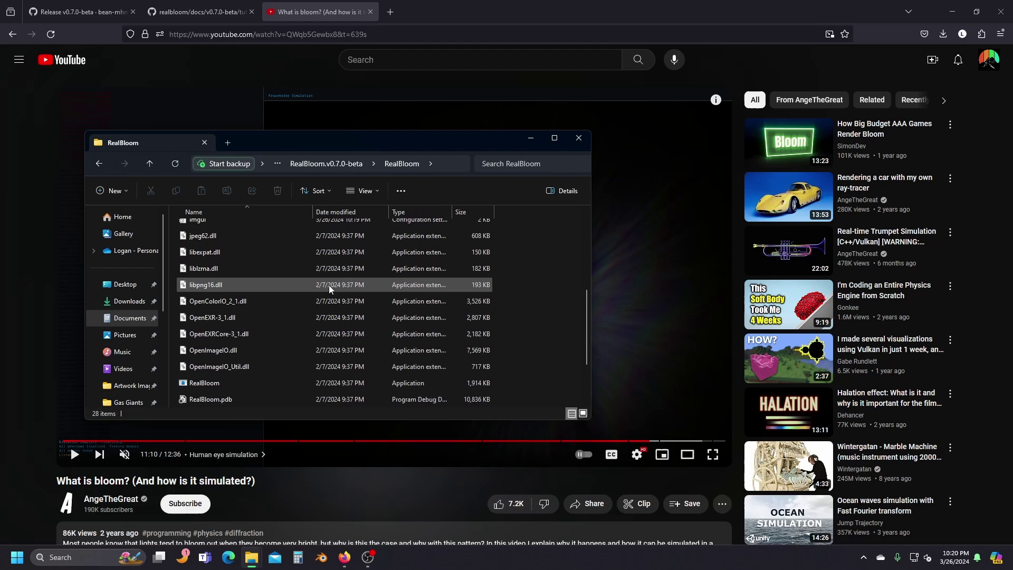
double_click(239, 304)
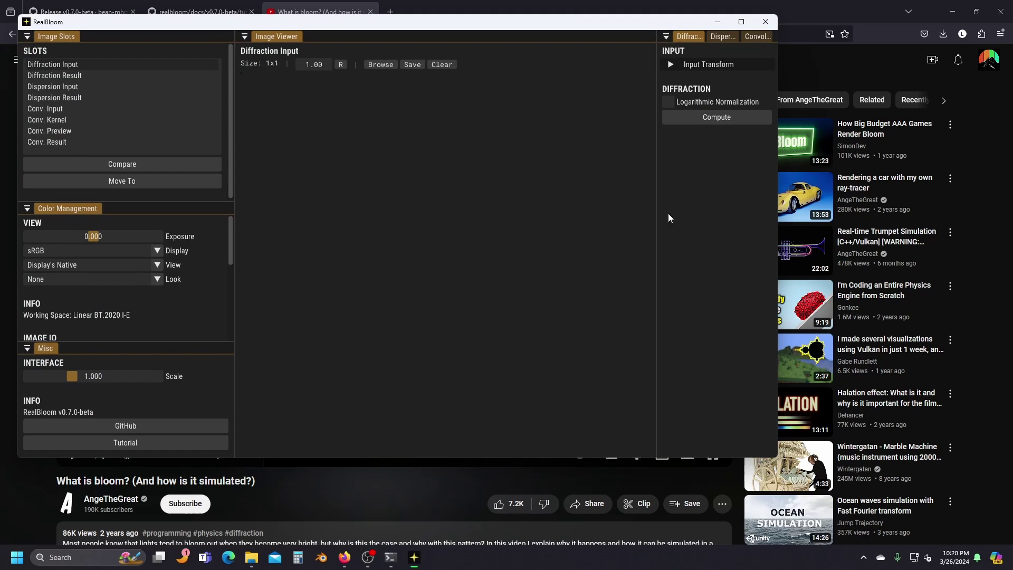
Step: Maximize the RealBloom window
left_click(740, 22)
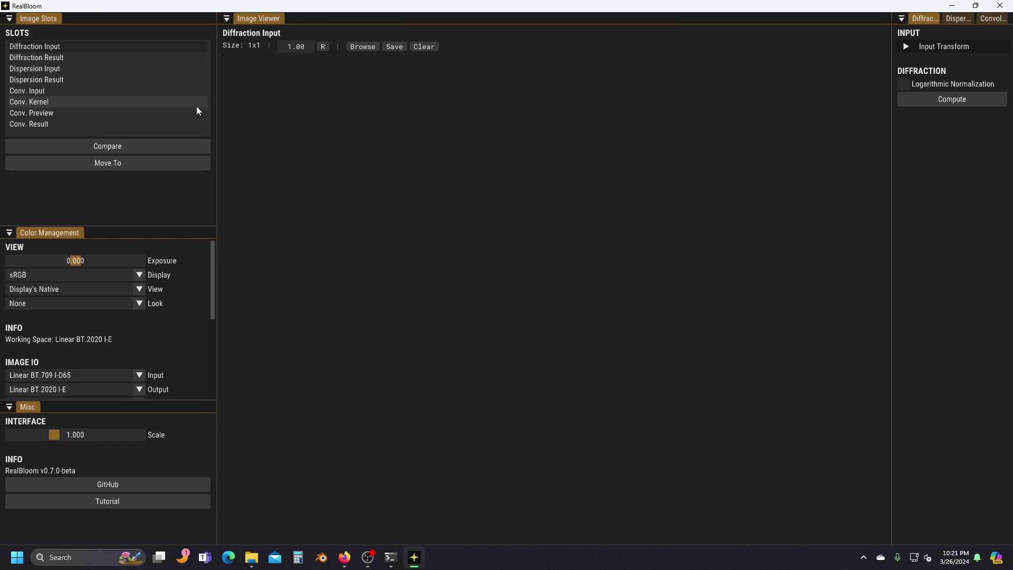
Step: Browse to RealBloom\demo\Apertures and load Hexagon.png (1024x1024) as the Diffraction Input
left_click(362, 48)
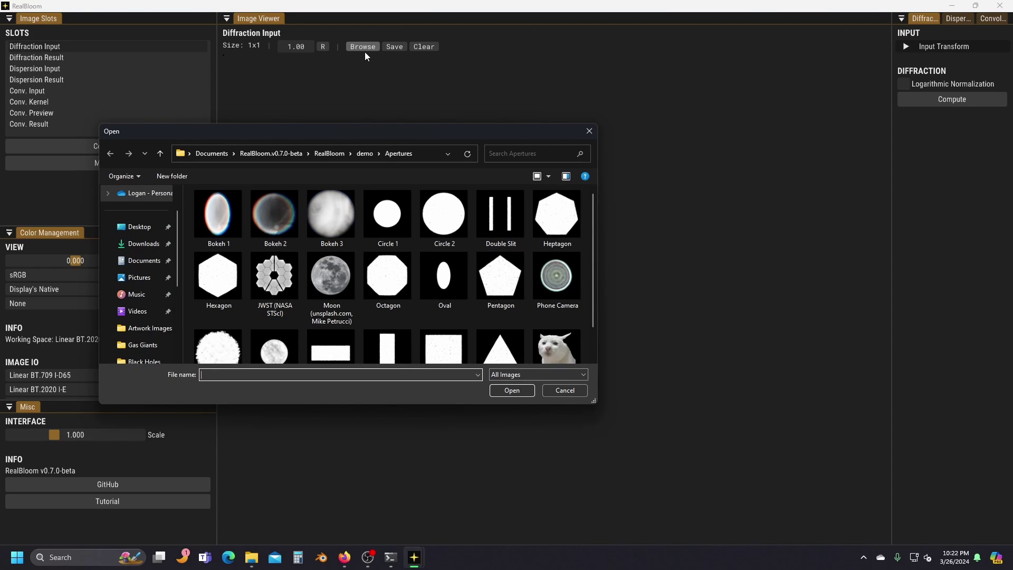
left_click(273, 153)
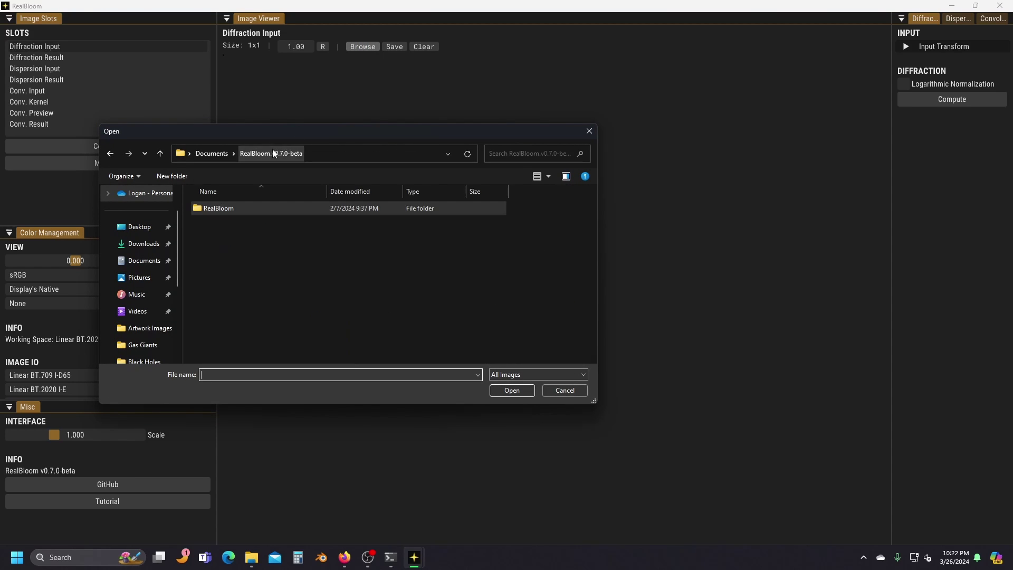
left_click(210, 153)
scroll(262, 312, "down", 1)
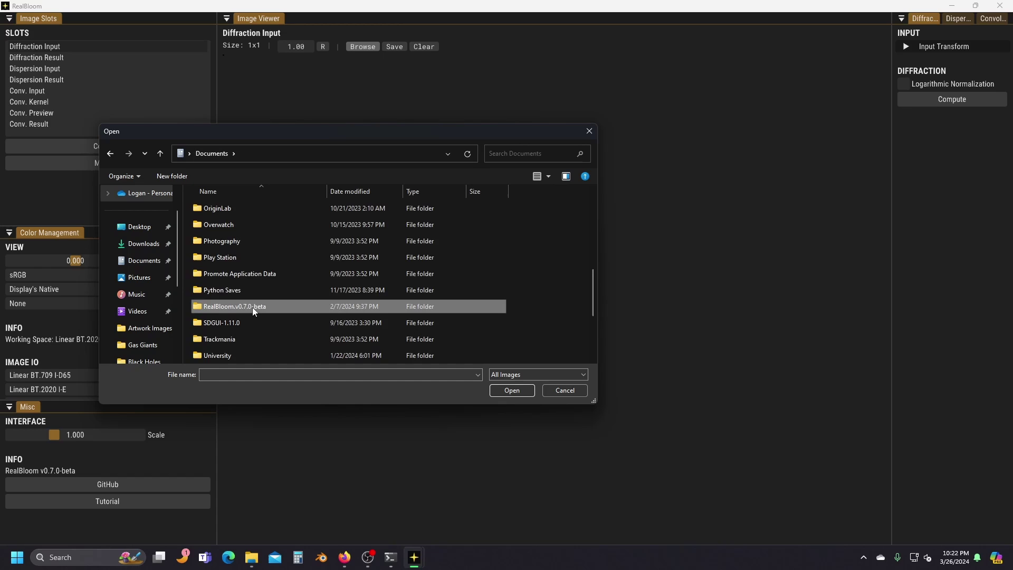
double_click(253, 307)
double_click(249, 206)
double_click(239, 245)
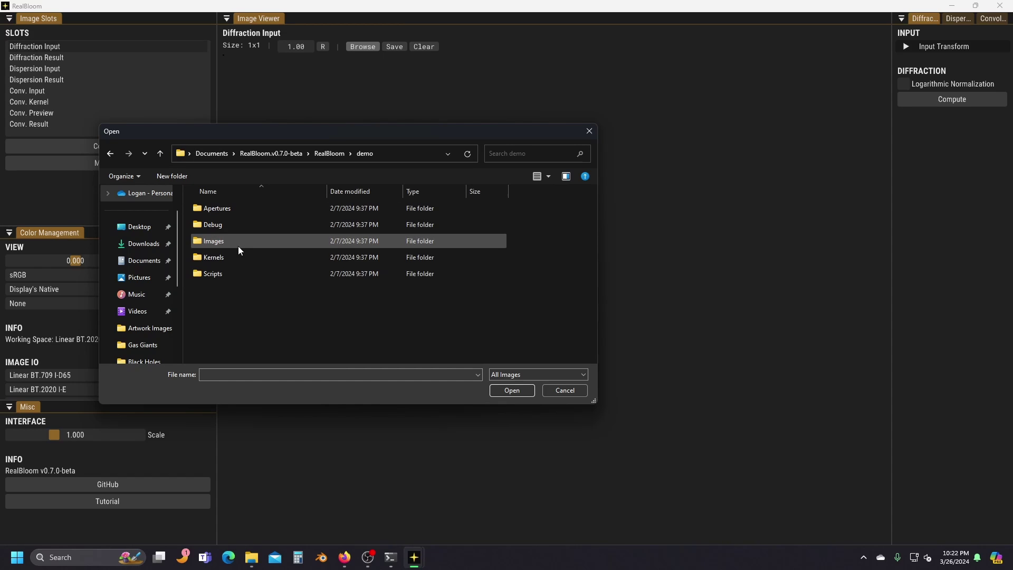
double_click(245, 211)
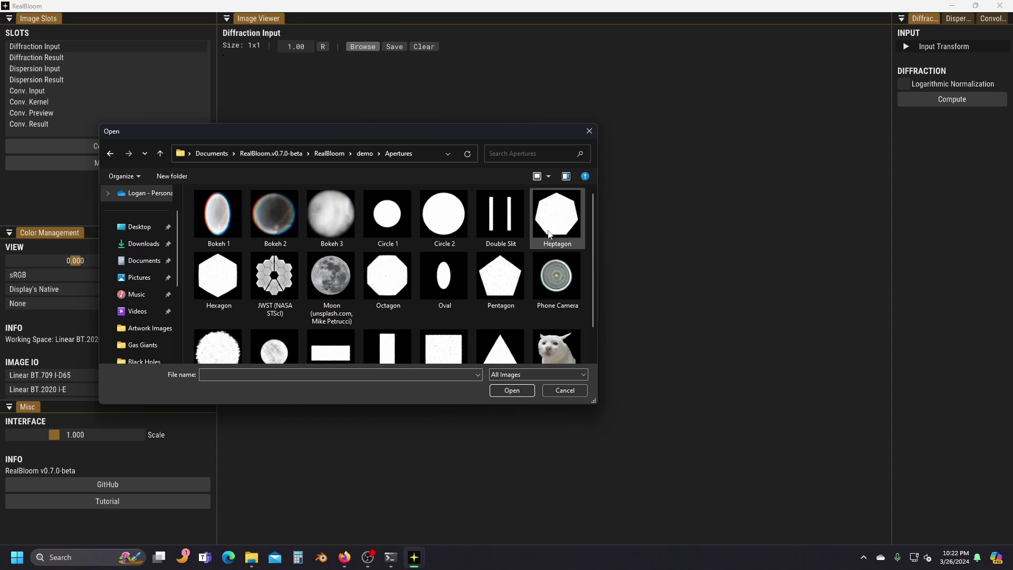
double_click(225, 282)
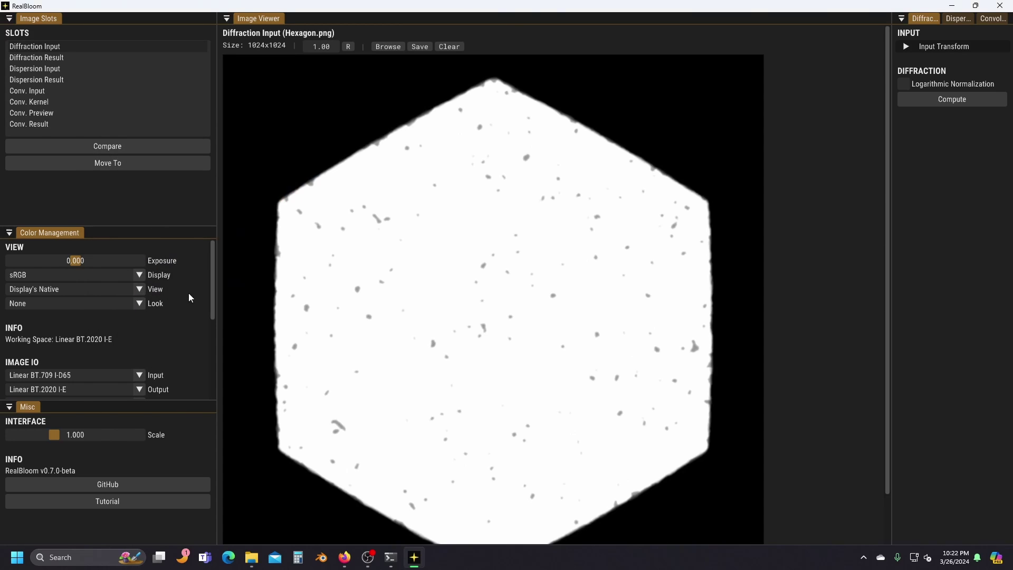
Step: Compute the hexagon's diffraction pattern to get a faint six-pointed star
scroll(625, 288, "down", 2)
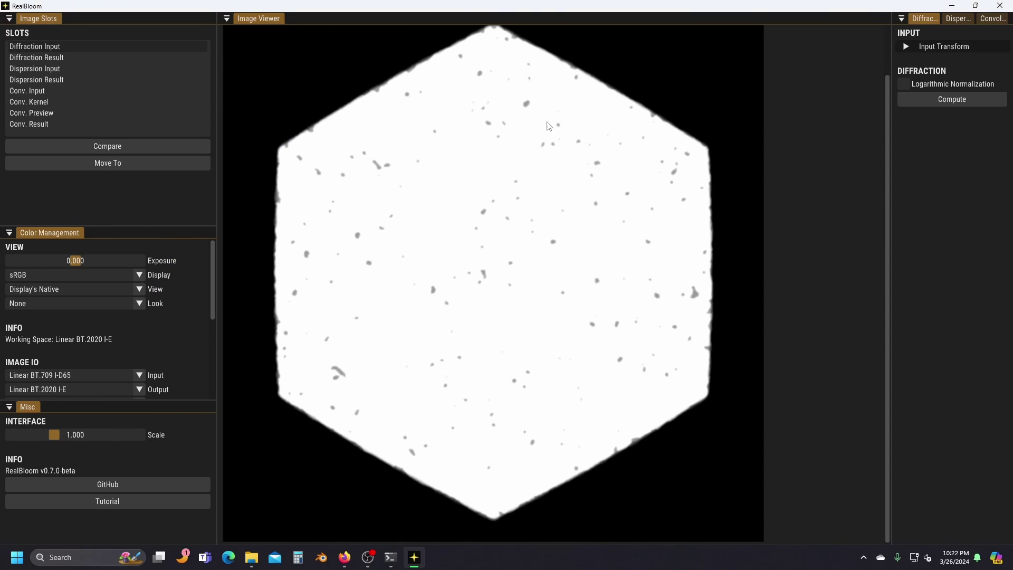
scroll(395, 258, "up", 2)
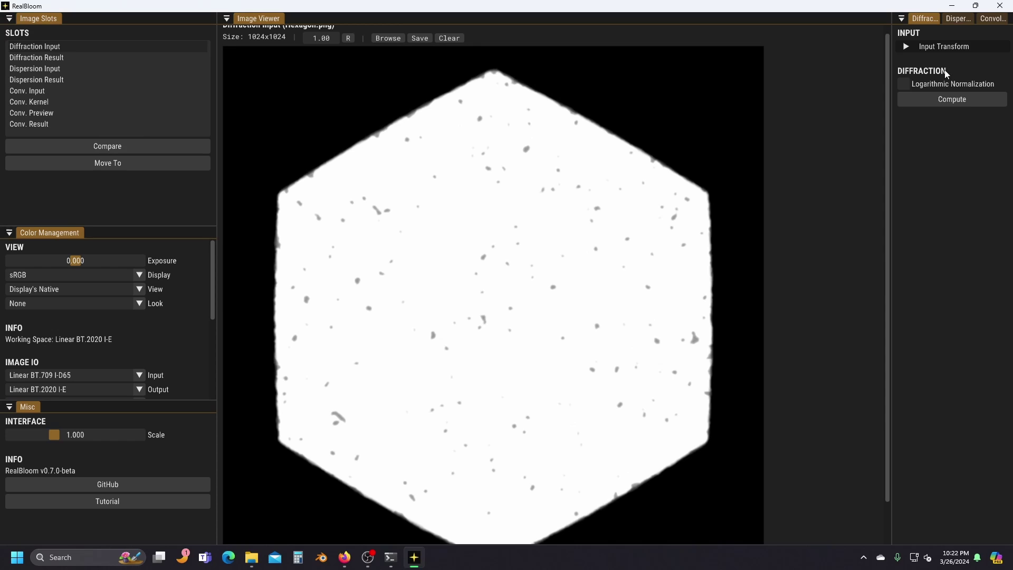
left_click(970, 99)
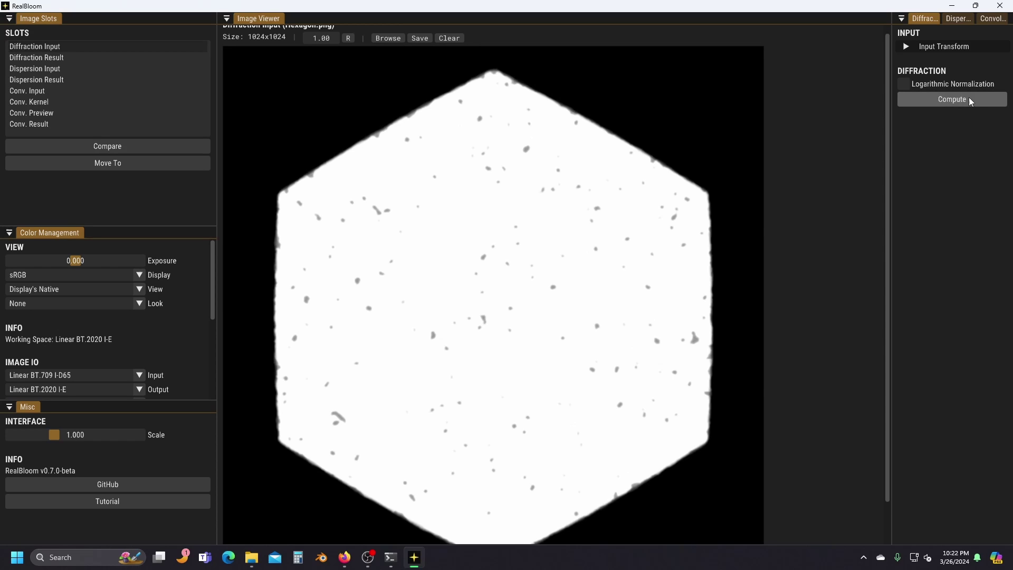
scroll(482, 290, "down", 2)
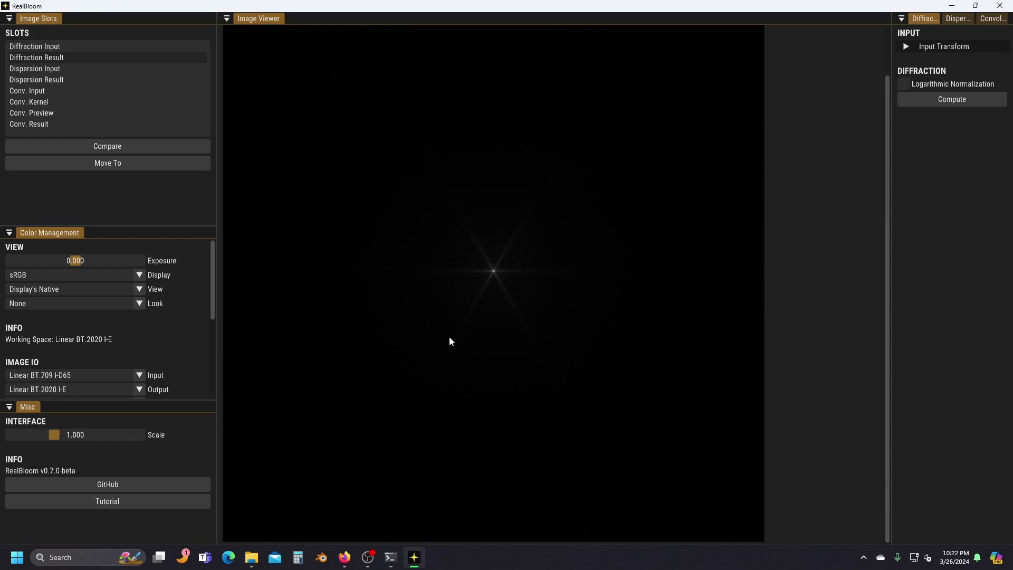
Step: Move Diffraction Result into Dispersion Input and apply dispersion at amount 0.400, 32 steps
left_click(142, 165)
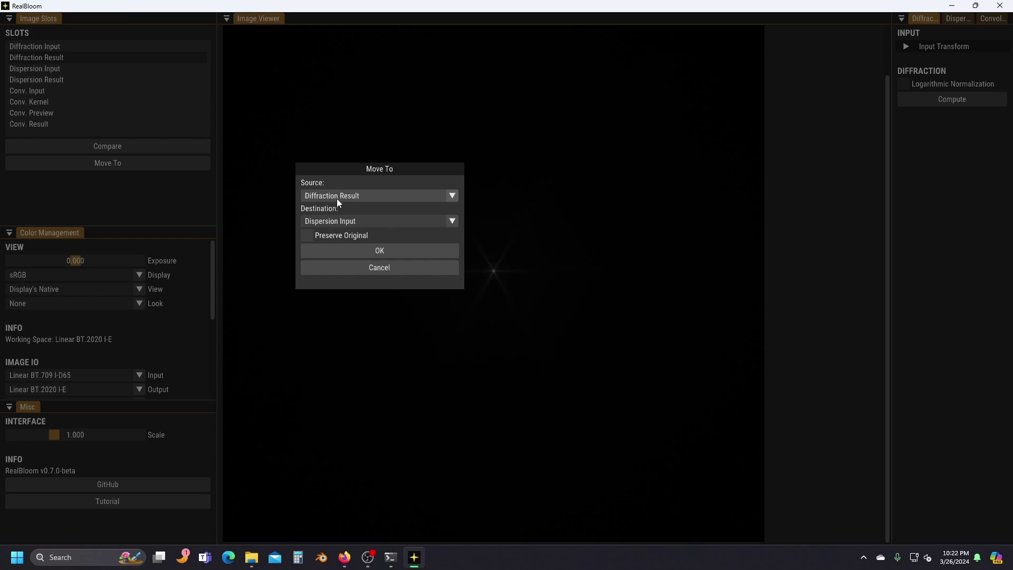
left_click(396, 252)
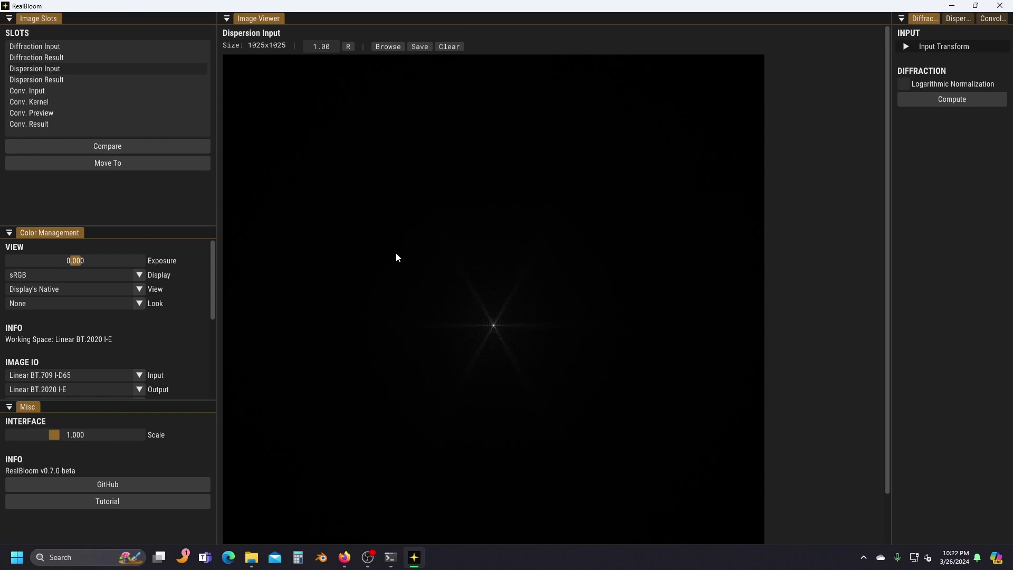
left_click(955, 19)
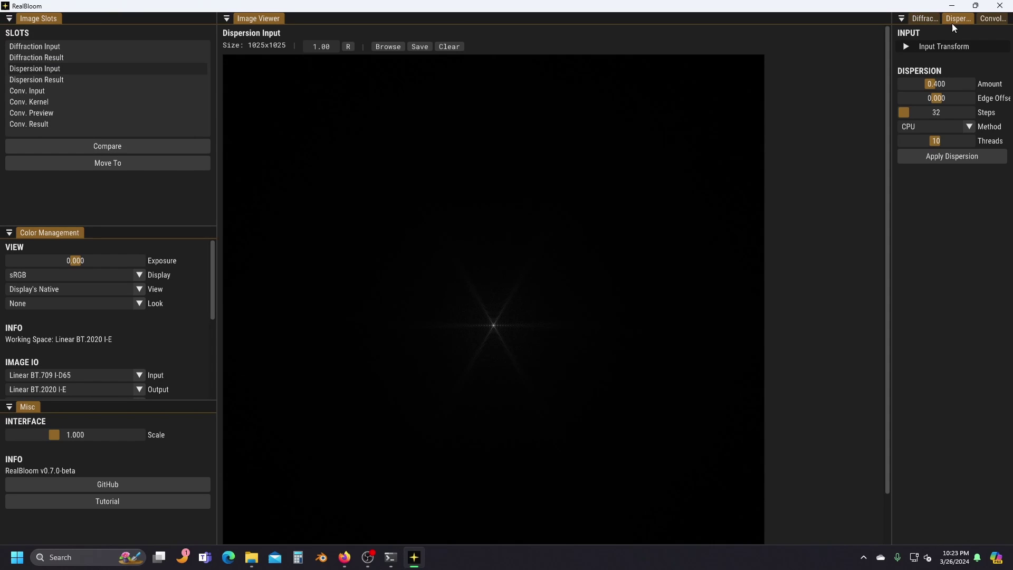
left_click(962, 157)
left_click(961, 158)
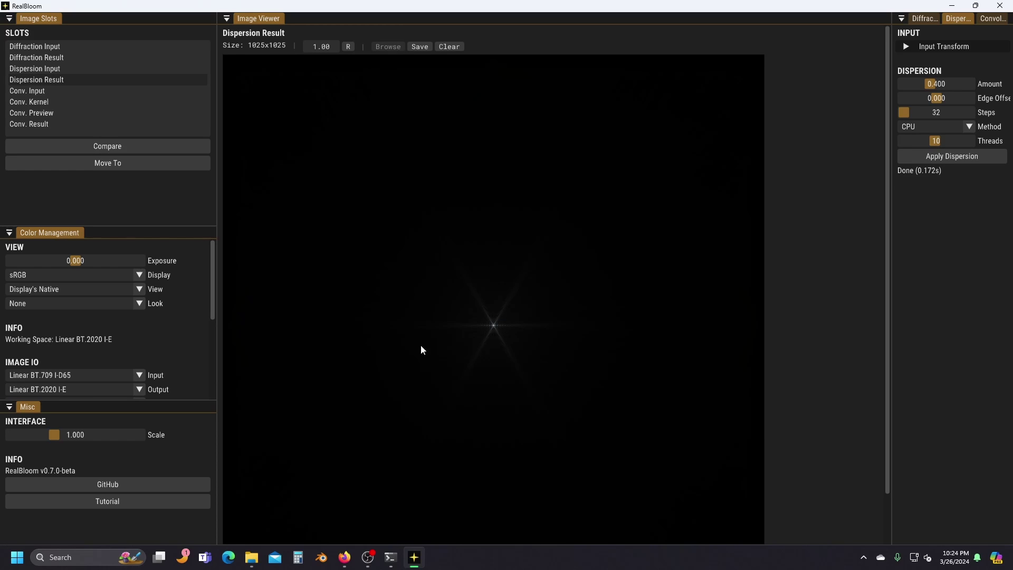
Step: Raise the view exposure to 10 to inspect the dispersed star, then reset it to 0.000
left_click_drag(64, 257, 316, 274)
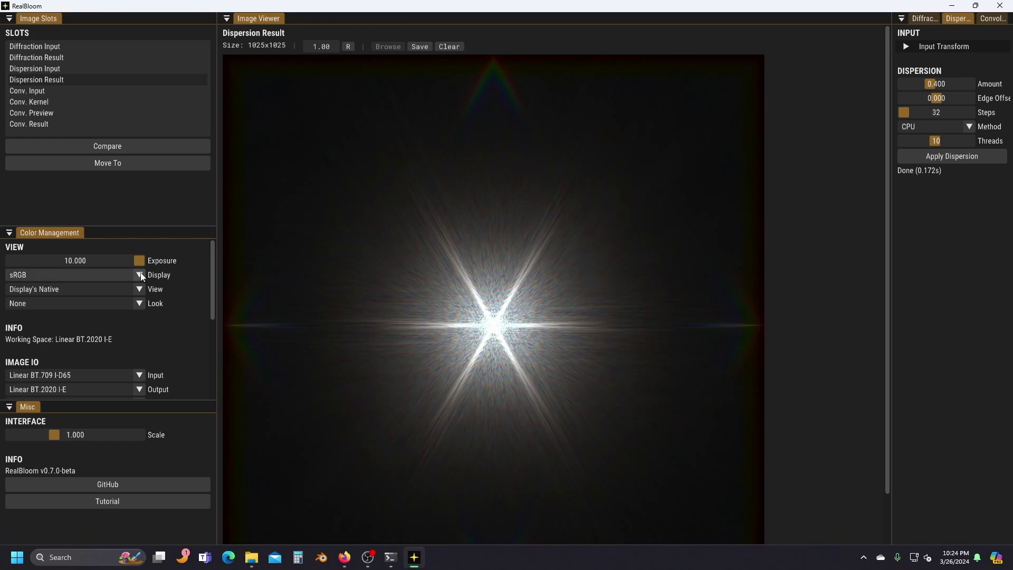
left_click_drag(144, 260, 101, 261)
double_click(101, 261)
type("0")
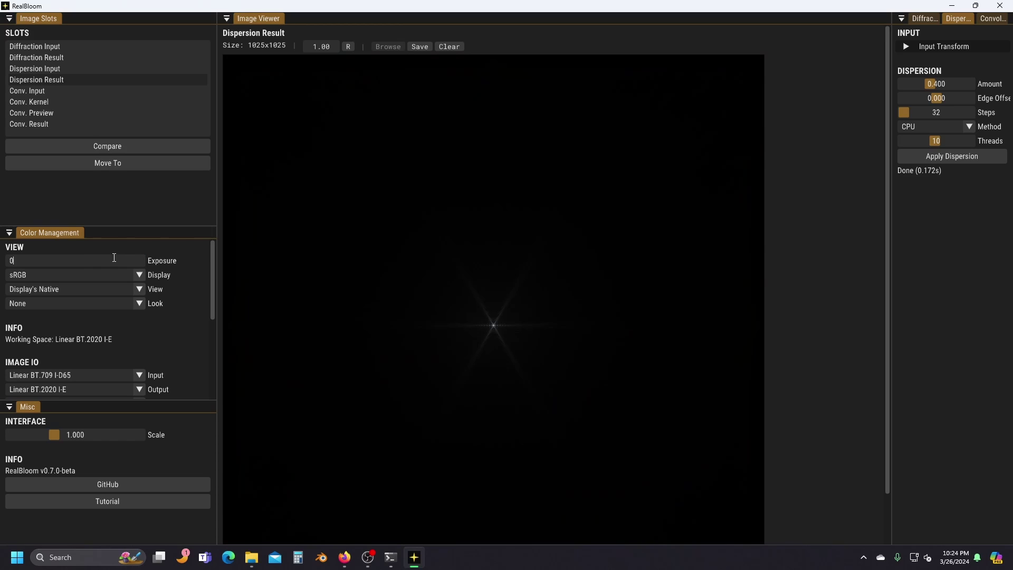
left_click(244, 261)
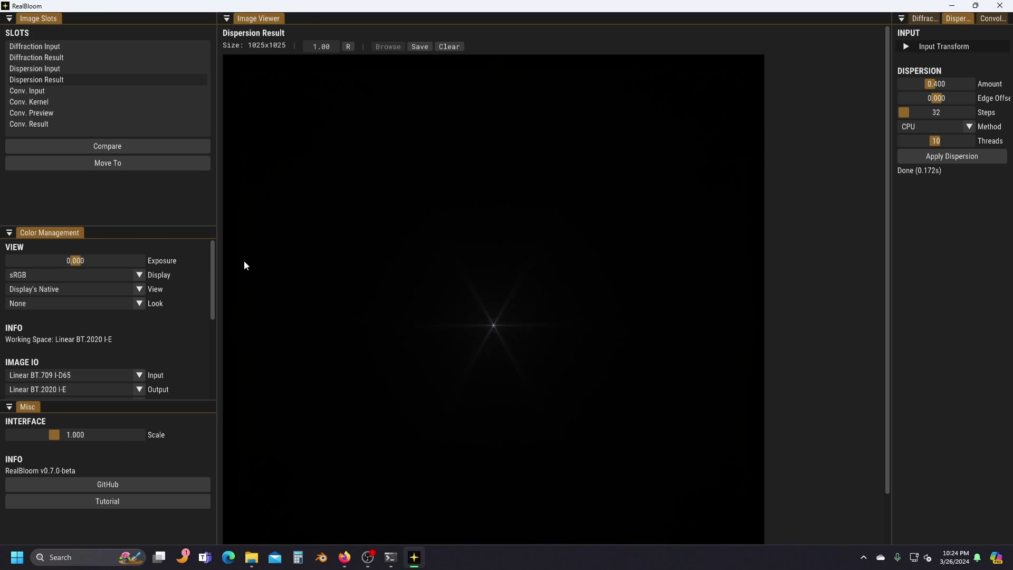
double_click(79, 262)
left_click(203, 261)
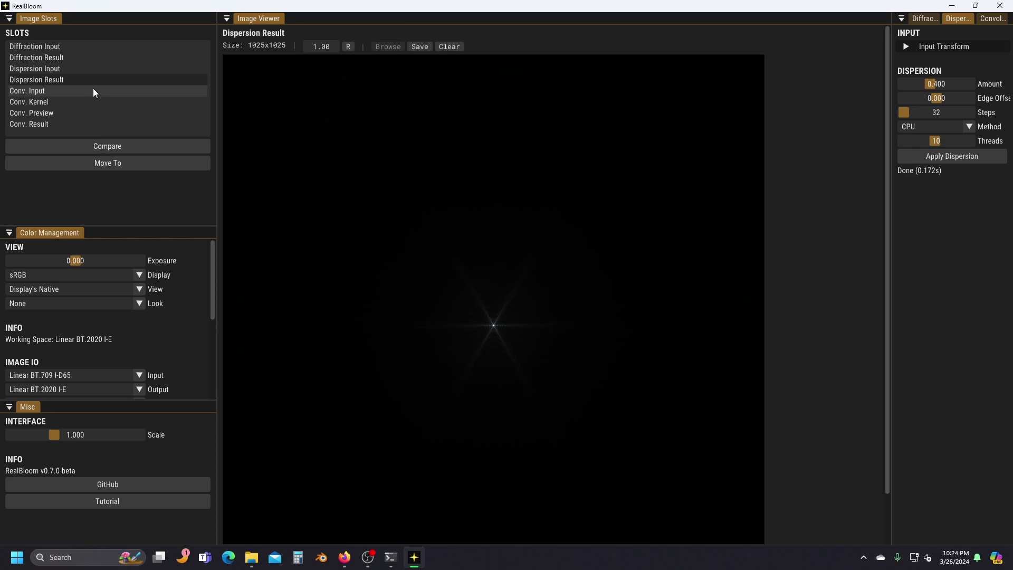
Step: Move the Dispersion Result star into the Conv. Kernel slot
left_click(150, 162)
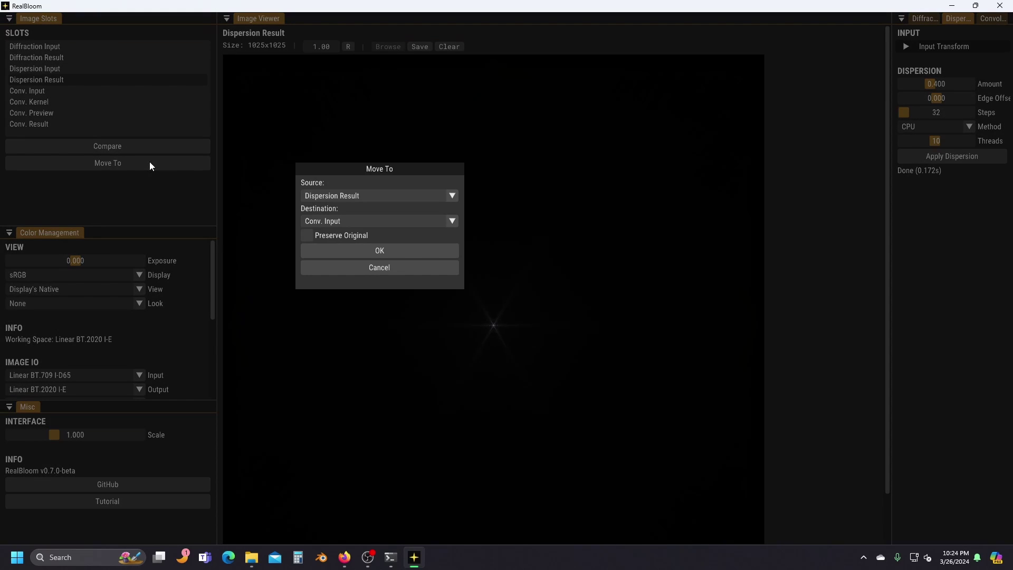
left_click(363, 222)
left_click(356, 268)
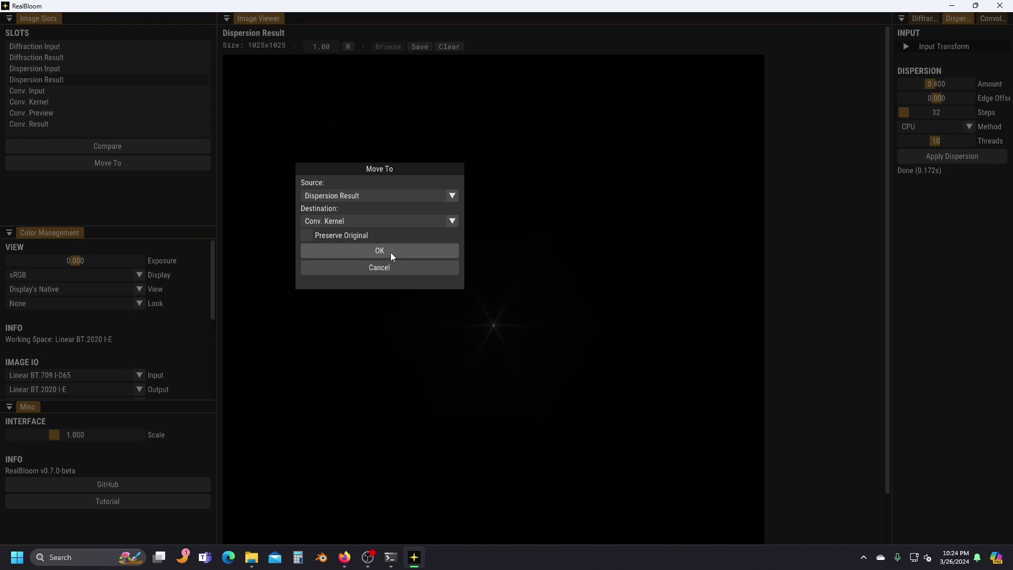
left_click(390, 252)
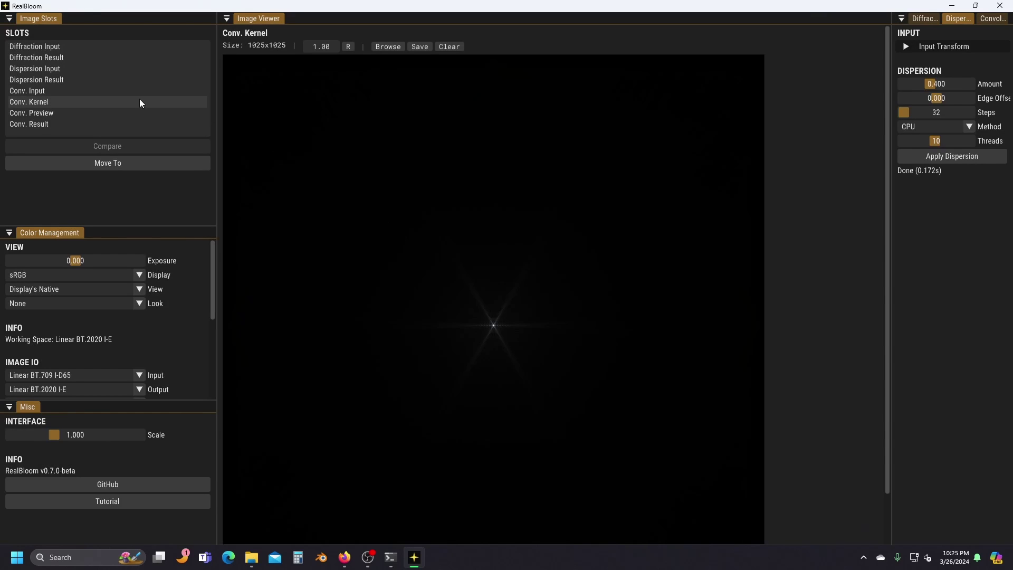
Step: Select the empty Conv. Input slot and browse to the demo Images folder
left_click(23, 91)
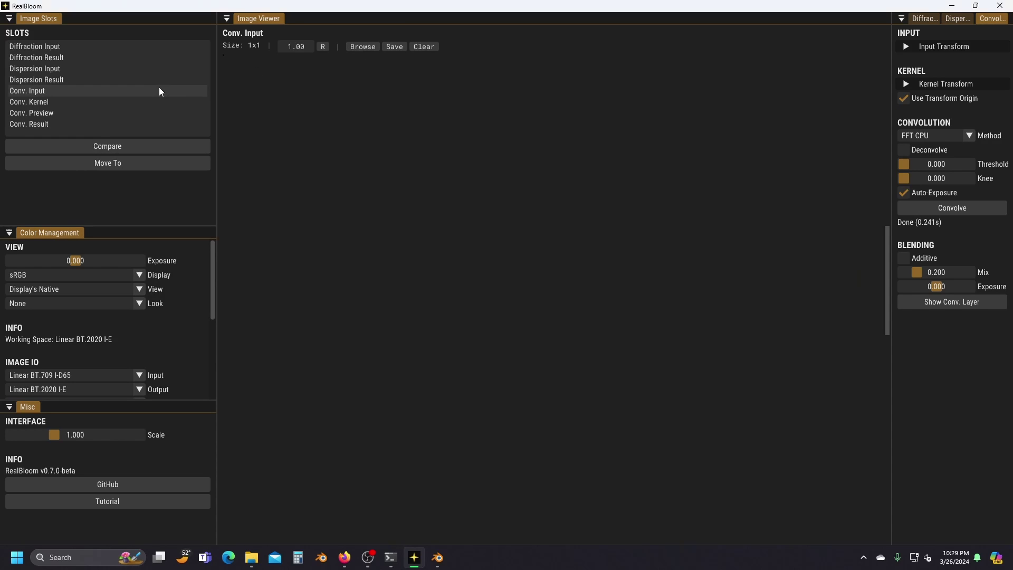
left_click(364, 50)
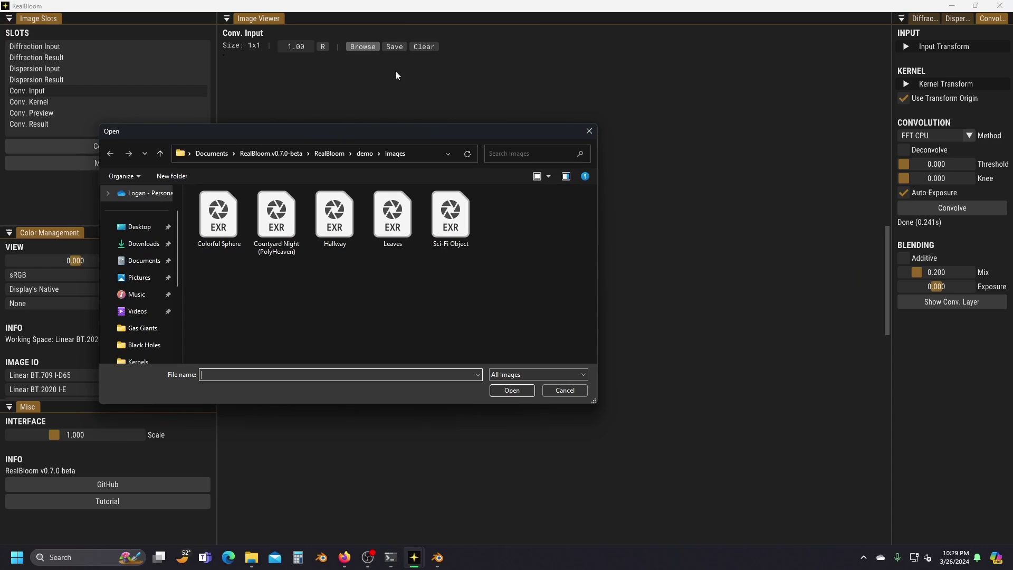
left_click(357, 157)
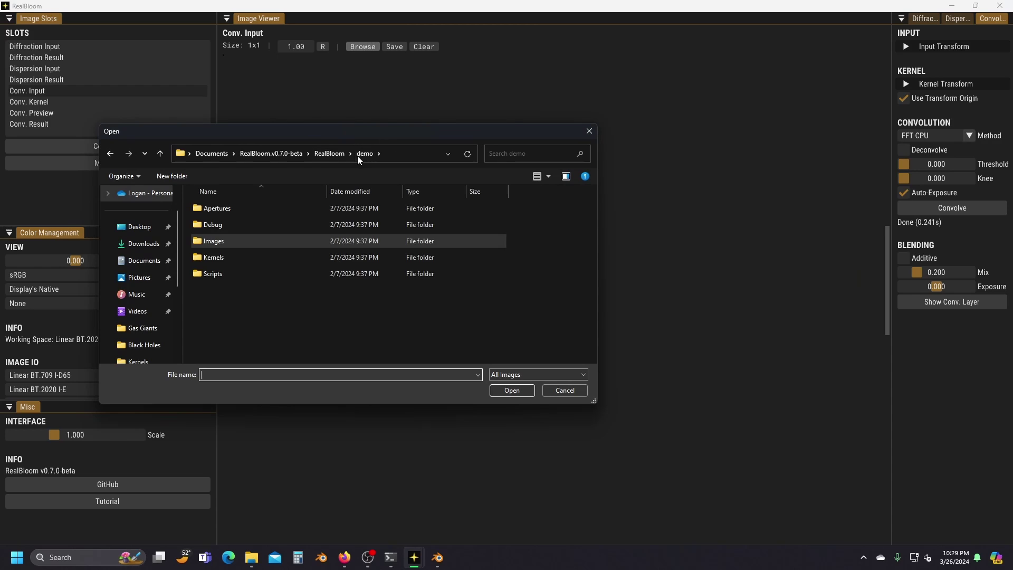
double_click(245, 242)
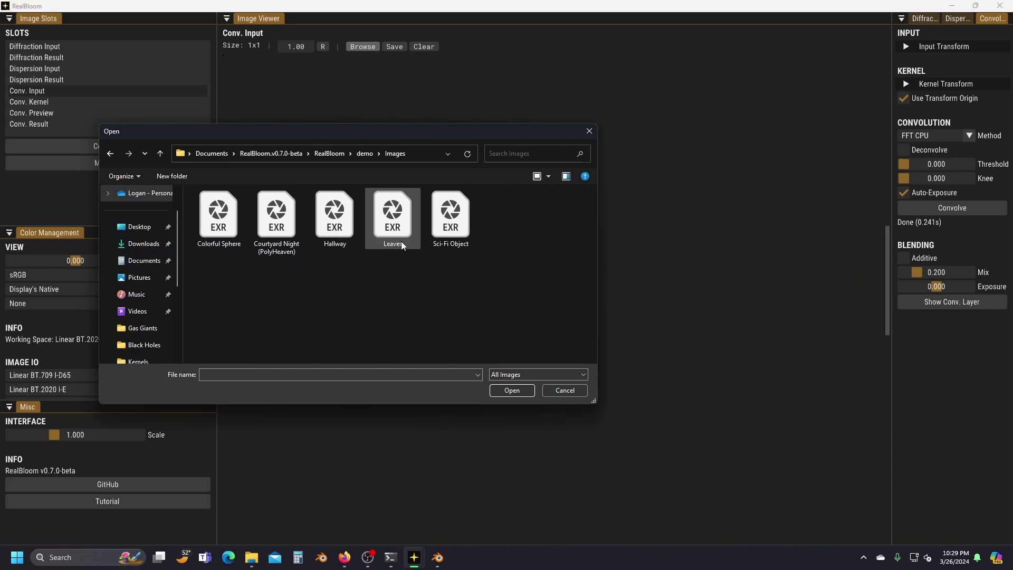
Step: Load Leaves.exr as Conv. Input and convolve it with the star kernel
double_click(400, 217)
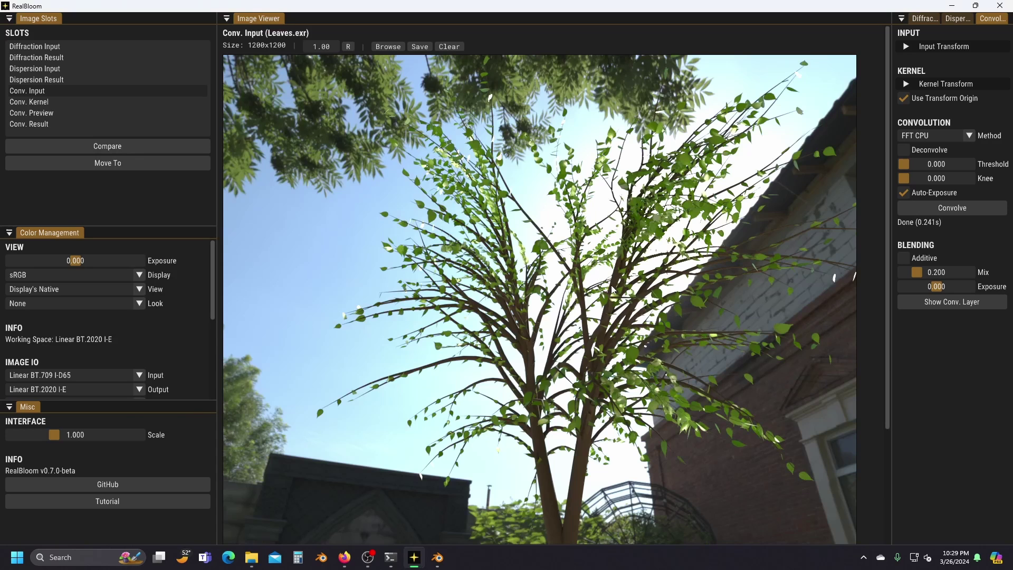
left_click(951, 208)
left_click(964, 208)
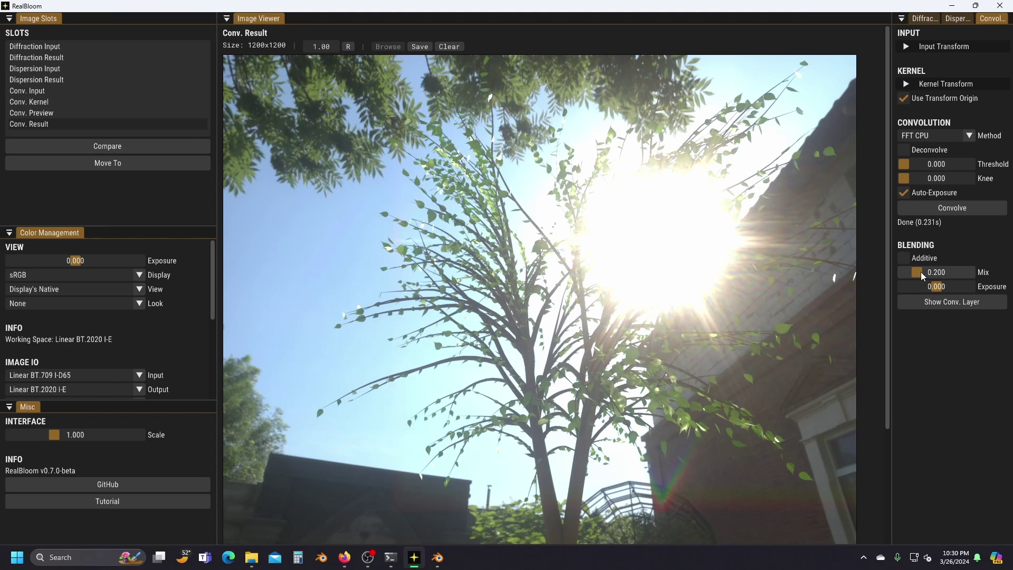
Step: Lower the blending mix to 0.015 and adjust the view and glare exposure
left_click_drag(920, 271, 906, 272)
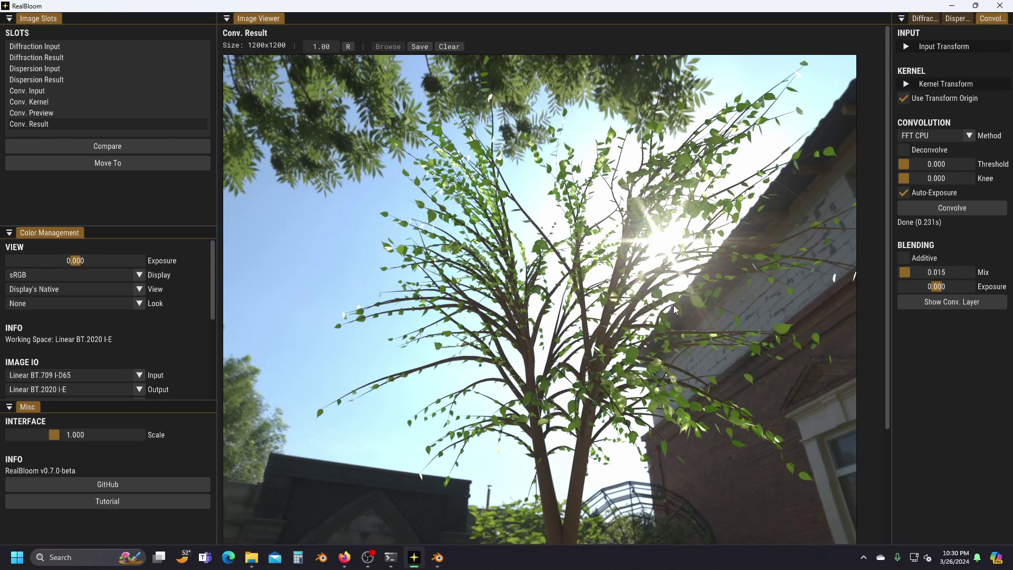
left_click_drag(81, 263, 81, 264)
mouse_move(936, 287)
left_mouse_down()
mouse_move(947, 286)
mouse_move(927, 288)
left_mouse_up()
Step: Try additive blending with input 1.000 and reduced glare, then return to the 0.015 mix
left_click(922, 258)
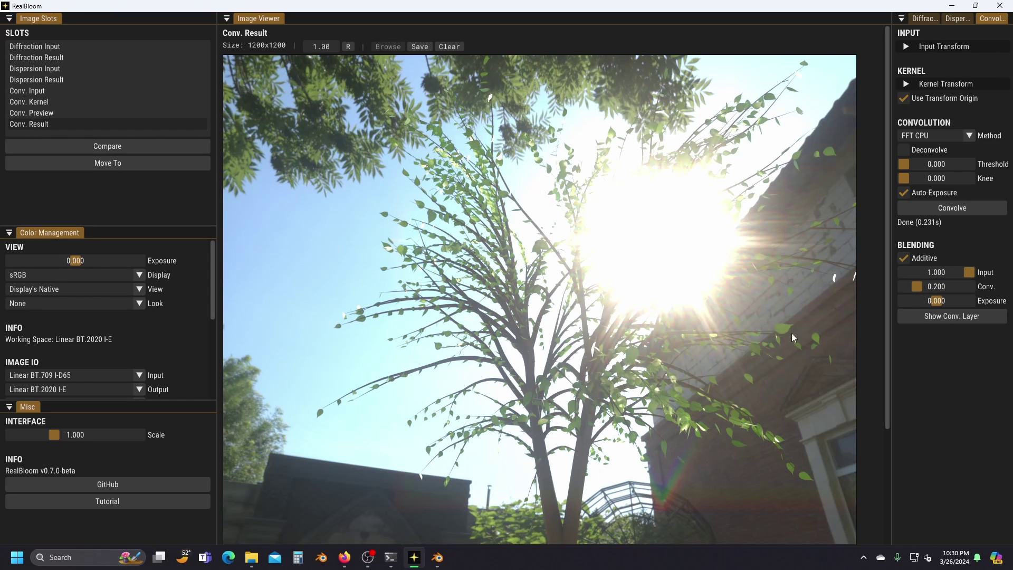
left_click_drag(916, 286, 868, 274)
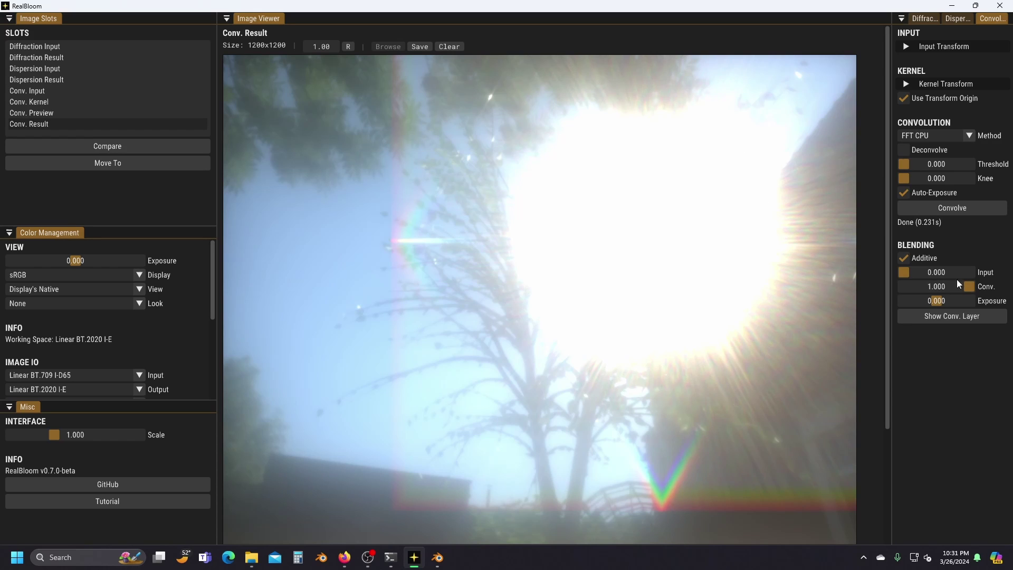
left_click_drag(903, 271, 979, 270)
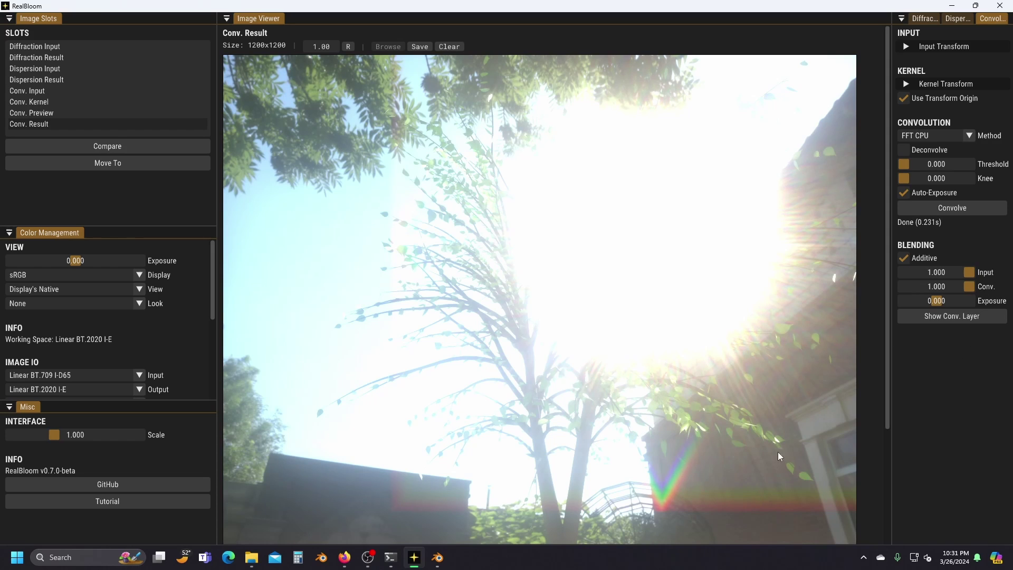
left_click_drag(970, 286, 900, 289)
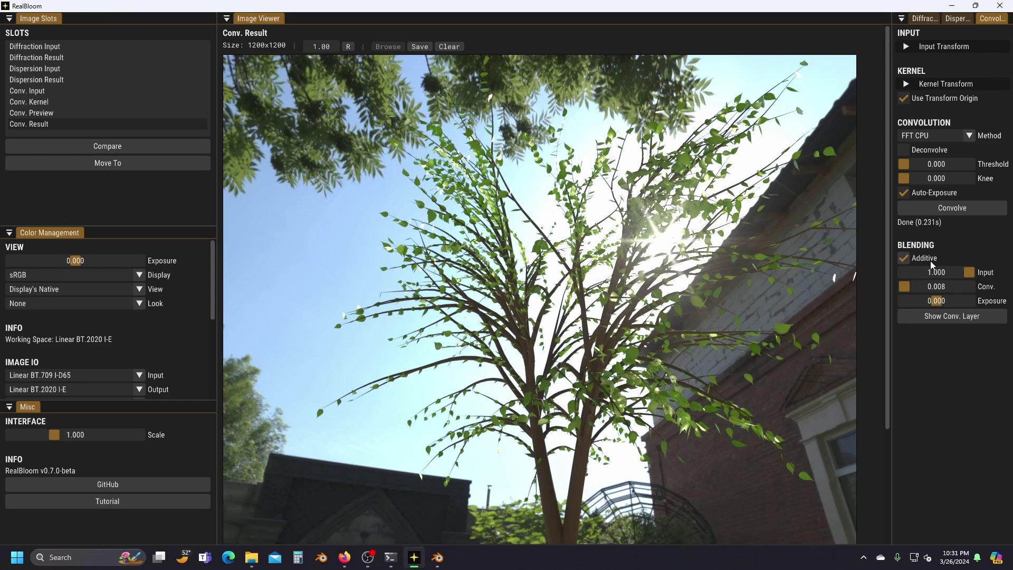
left_click(926, 261)
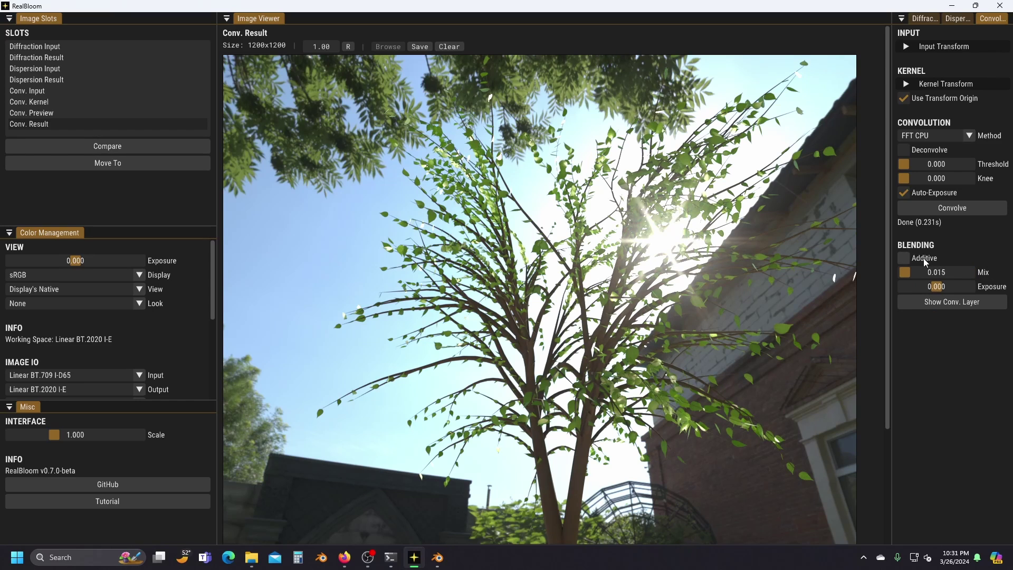
Step: Re-enable Additive blending, load James Webb.exr from demo\Kernels as the kernel, and convolve
left_click(926, 260)
left_click(94, 102)
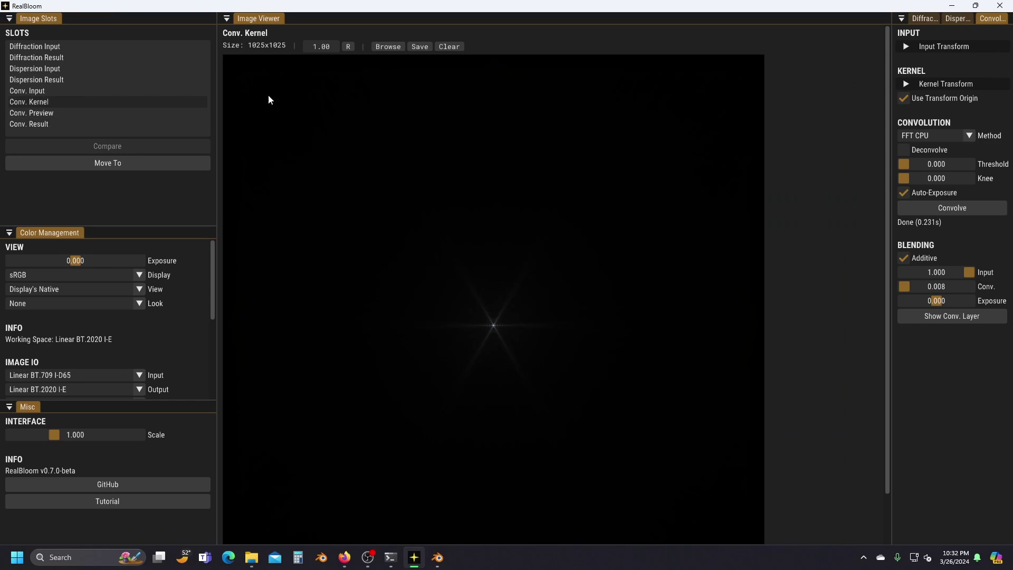
left_click(395, 49)
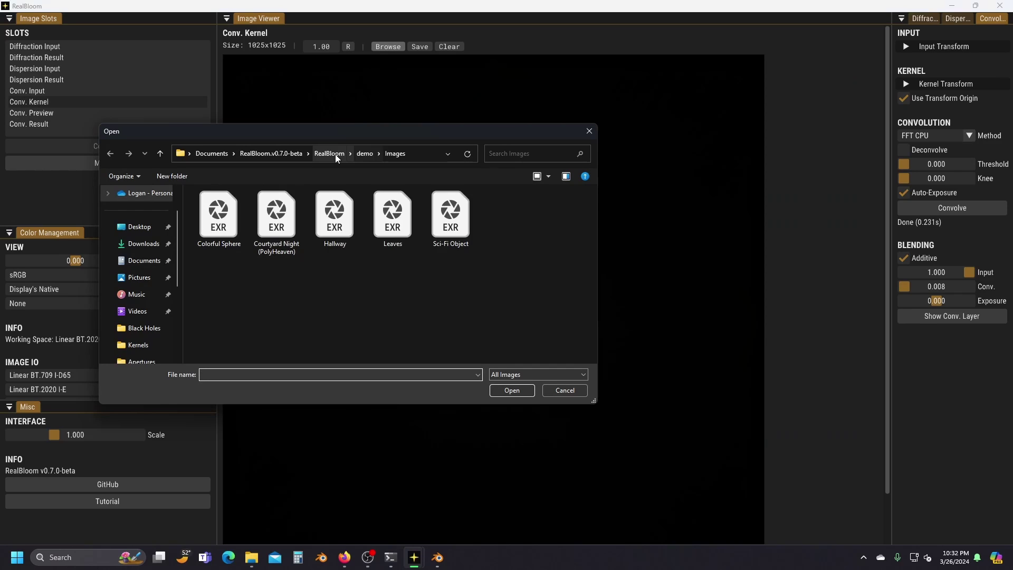
left_click(365, 153)
double_click(256, 255)
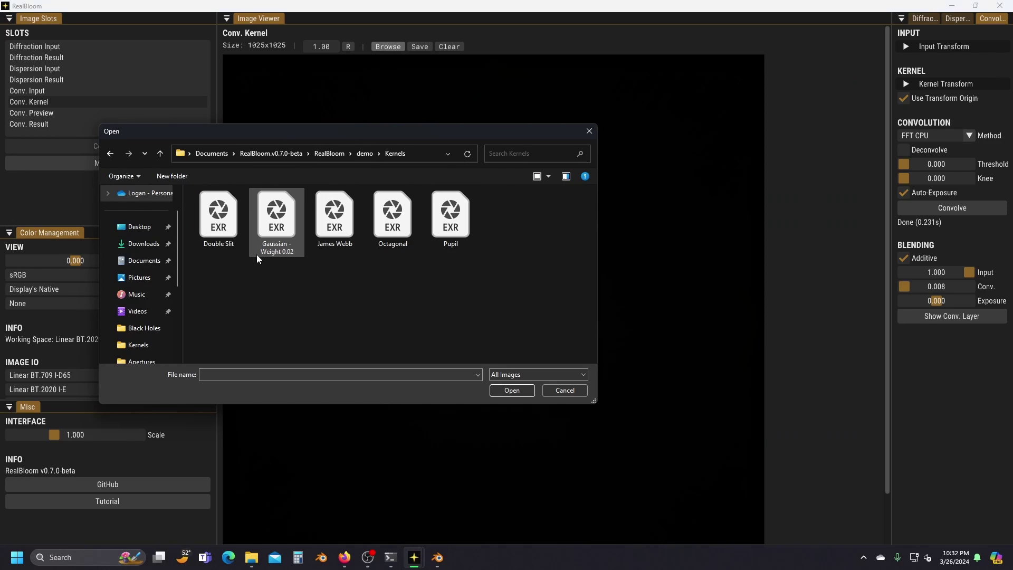
double_click(342, 220)
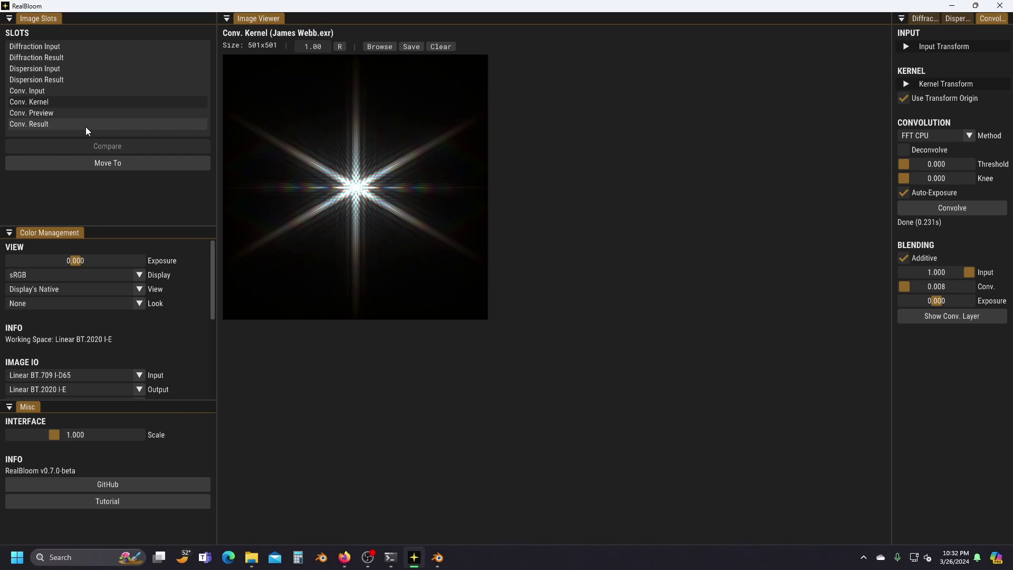
left_click(951, 209)
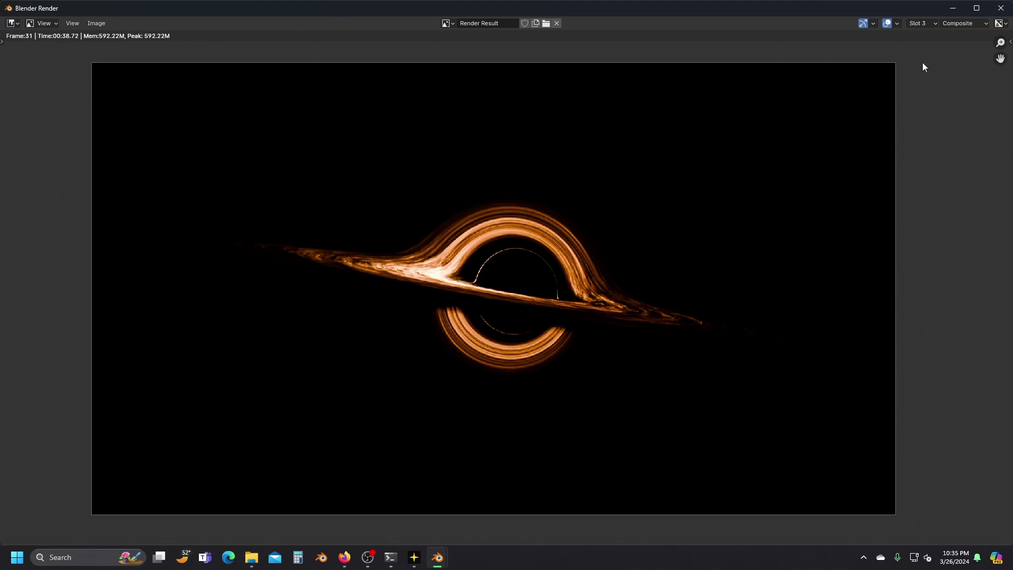
Step: In Color Management, try sRGB for the Sequencer colour space, then restore ACEScg
left_click(948, 11)
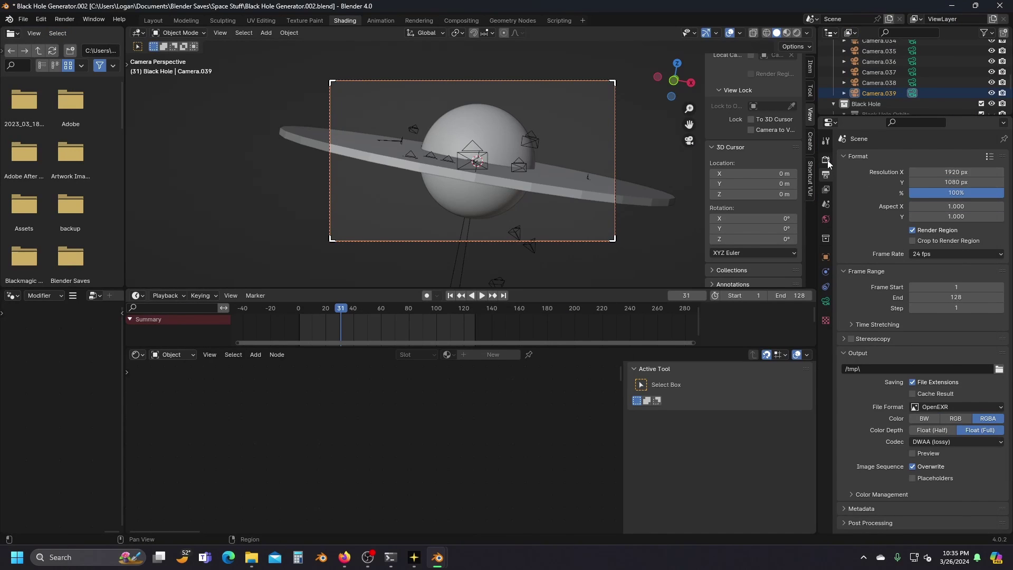
scroll(900, 391, "down", 20)
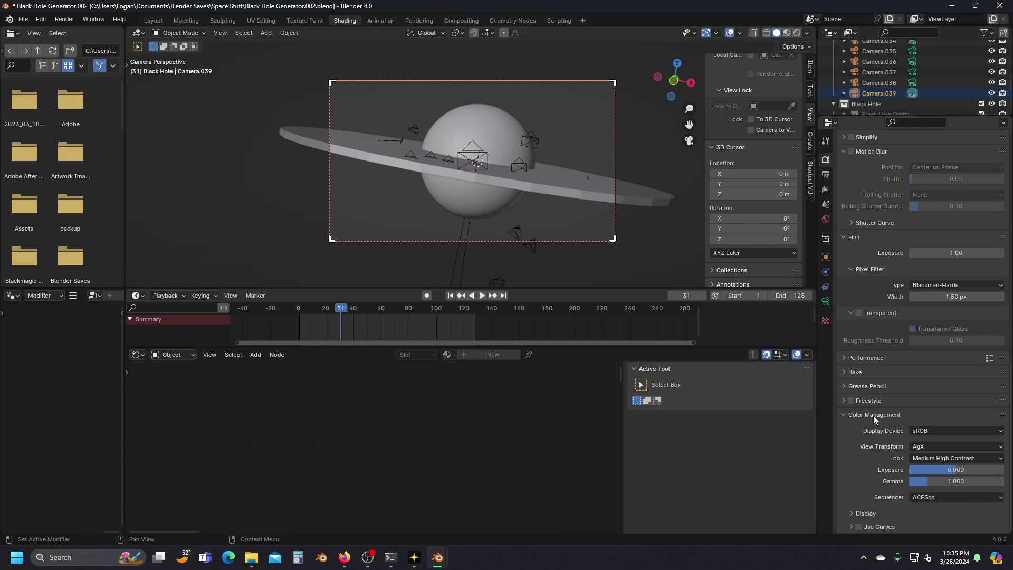
left_click(935, 497)
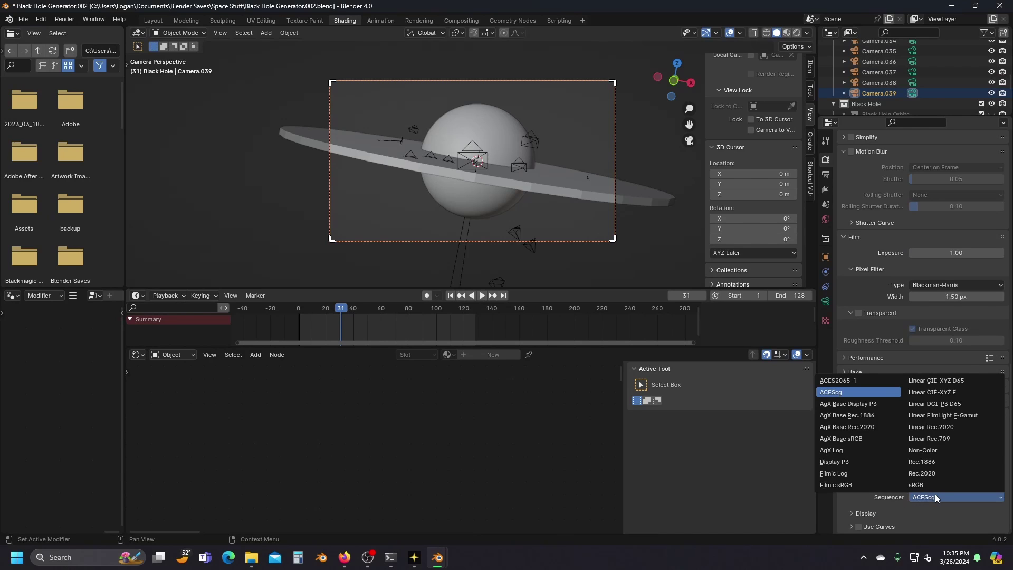
left_click(932, 486)
left_click(936, 495)
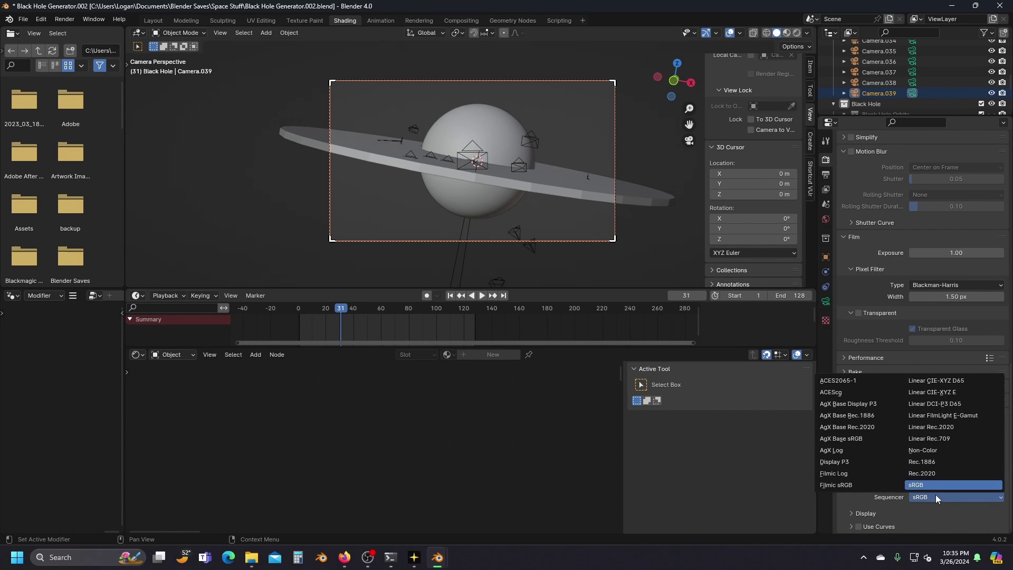
left_click(856, 395)
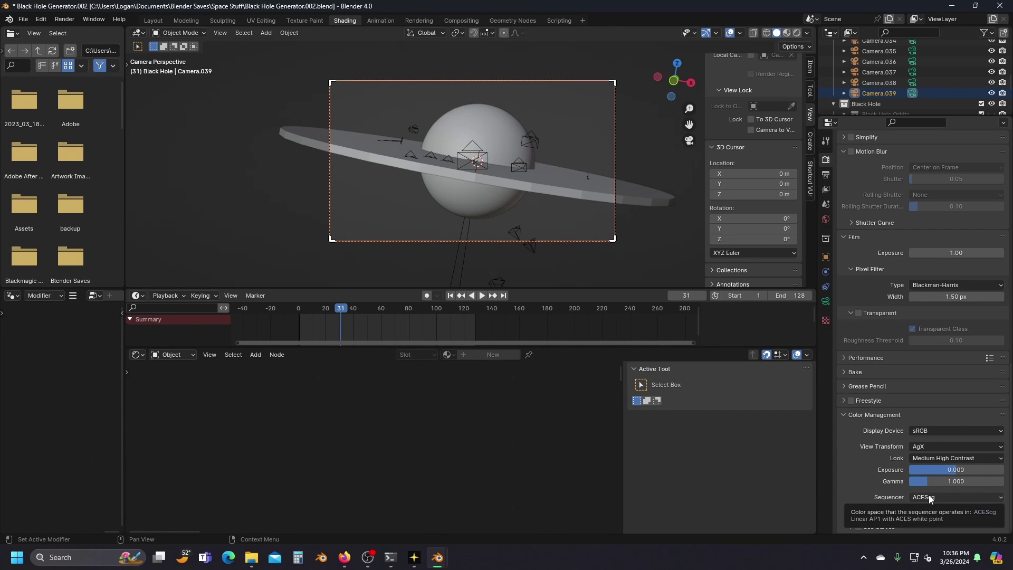
Step: Start saving a copy of the Blender render, keeping OpenEXR as the format
mouse_move(437, 557)
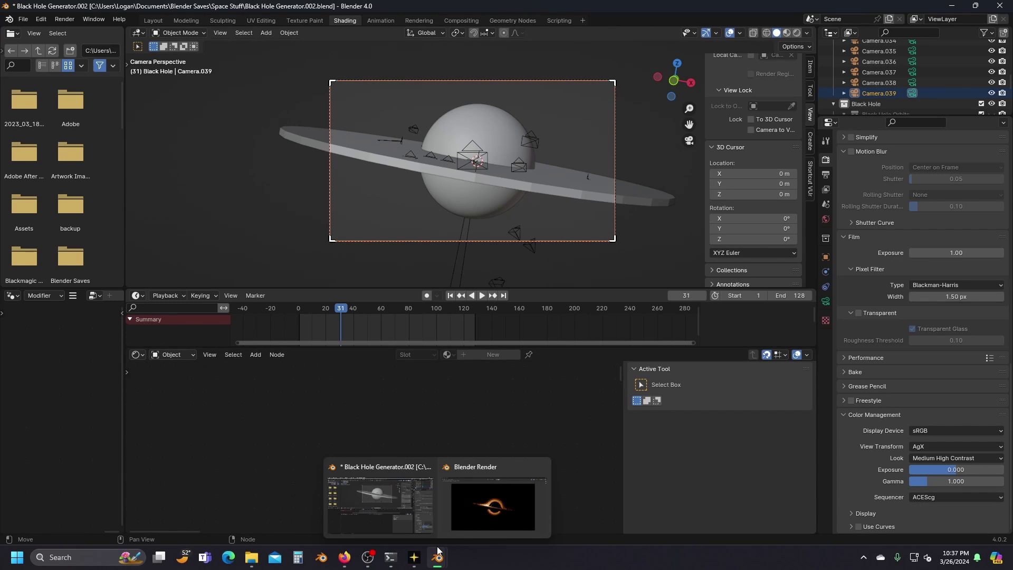
left_click(482, 520)
left_click(96, 23)
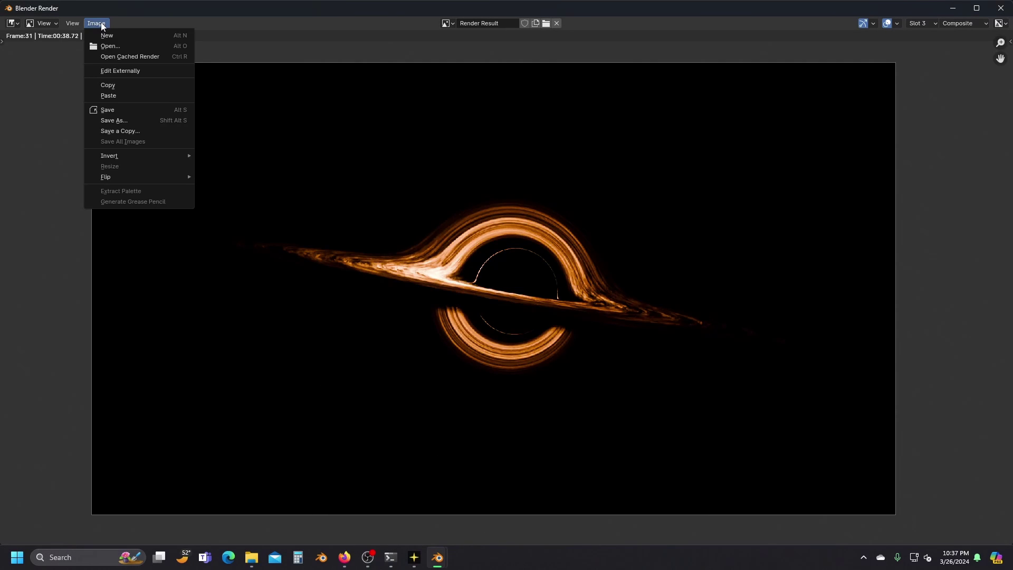
left_click(151, 118)
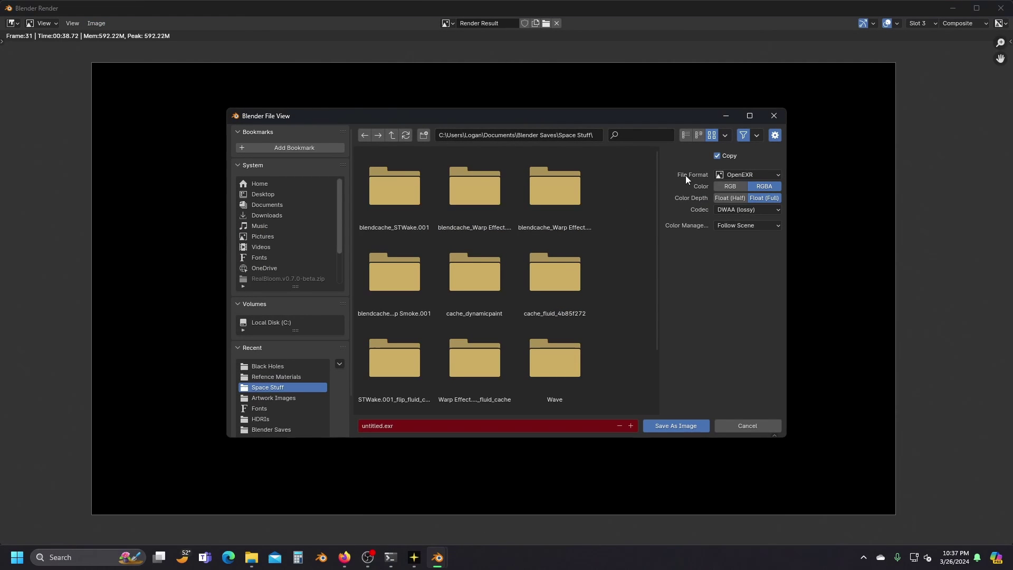
left_click(719, 174)
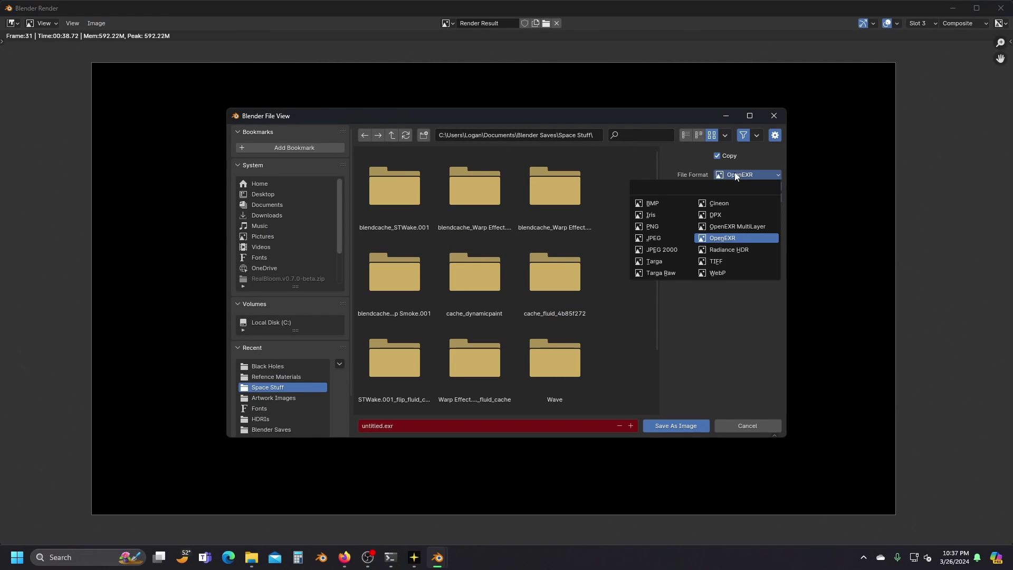
left_click(737, 239)
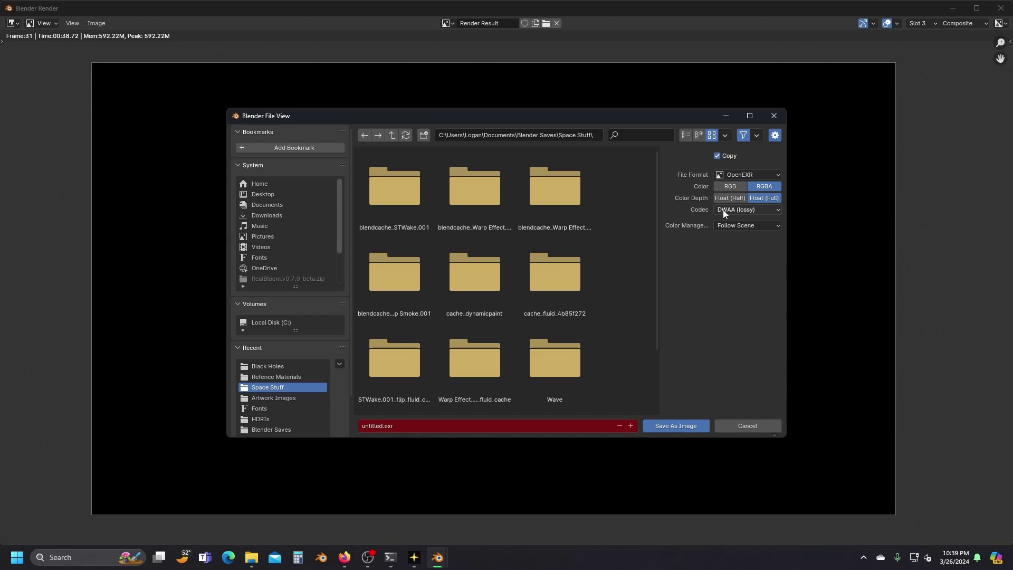
Step: Try ZIP compression, then switch back to DWAA
left_click(723, 210)
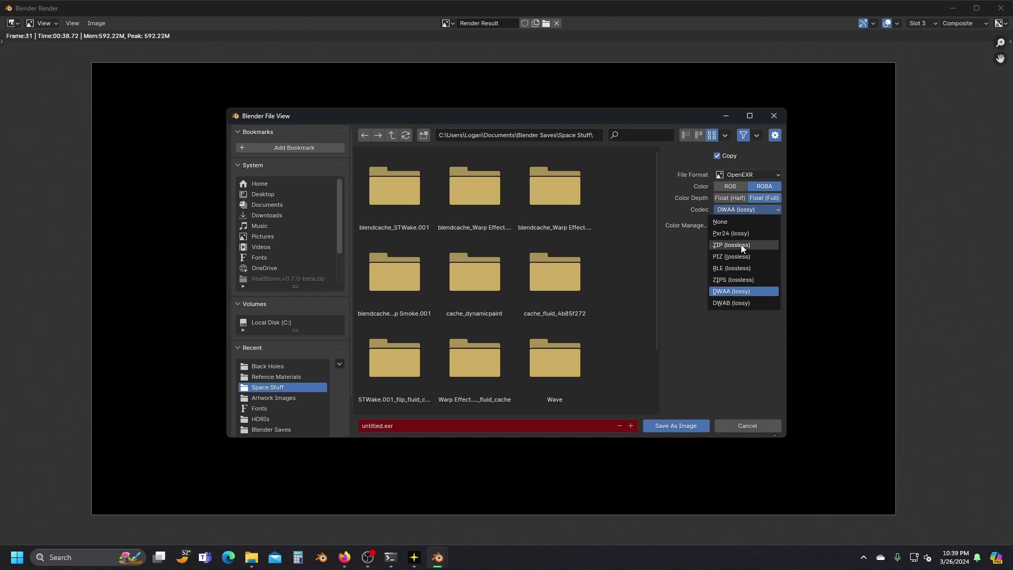
left_click(743, 247)
left_click(735, 211)
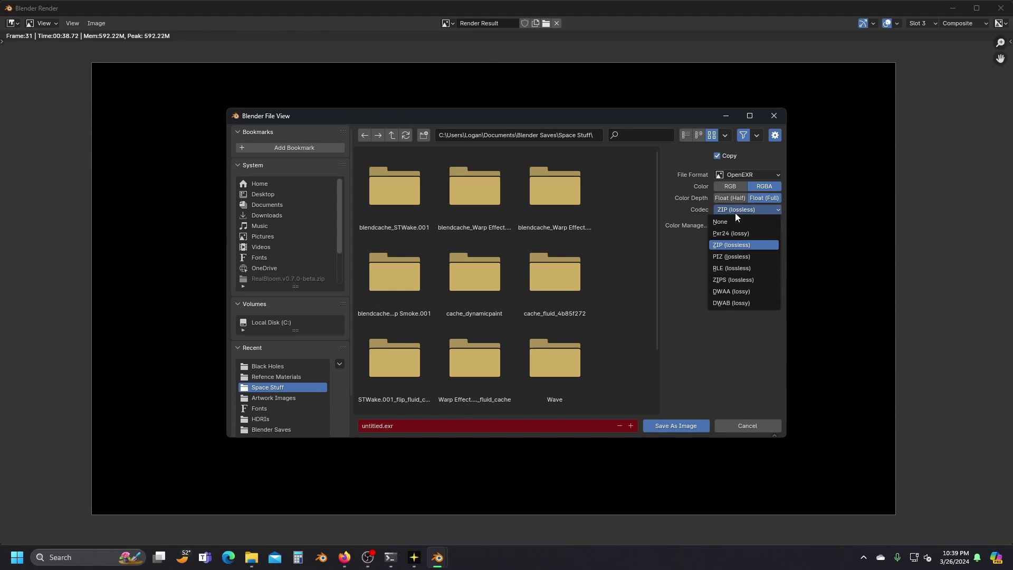
left_click(738, 292)
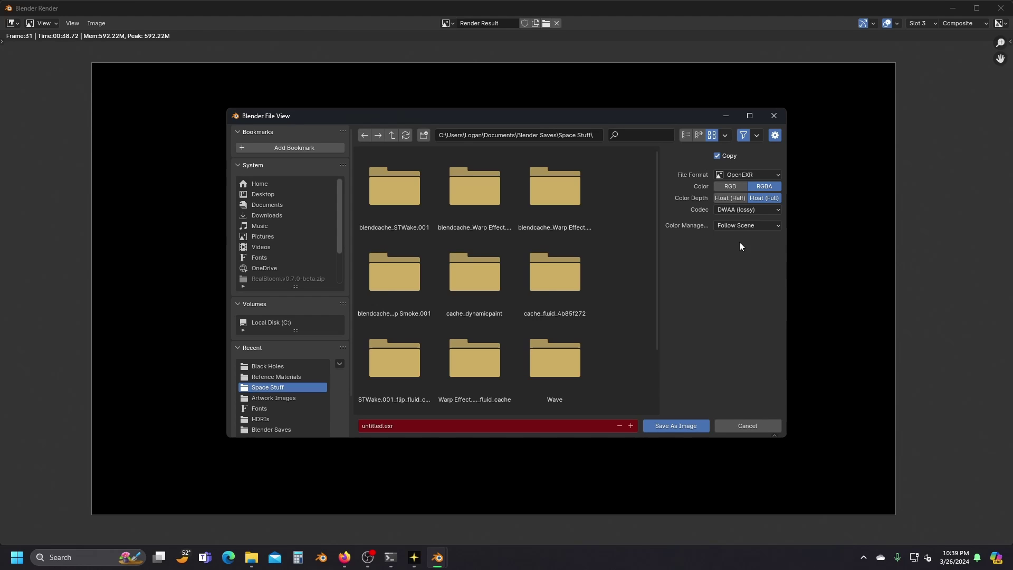
Step: Save it to the Desktop as Likeandsubscribe.001
left_click(262, 195)
left_click(428, 427)
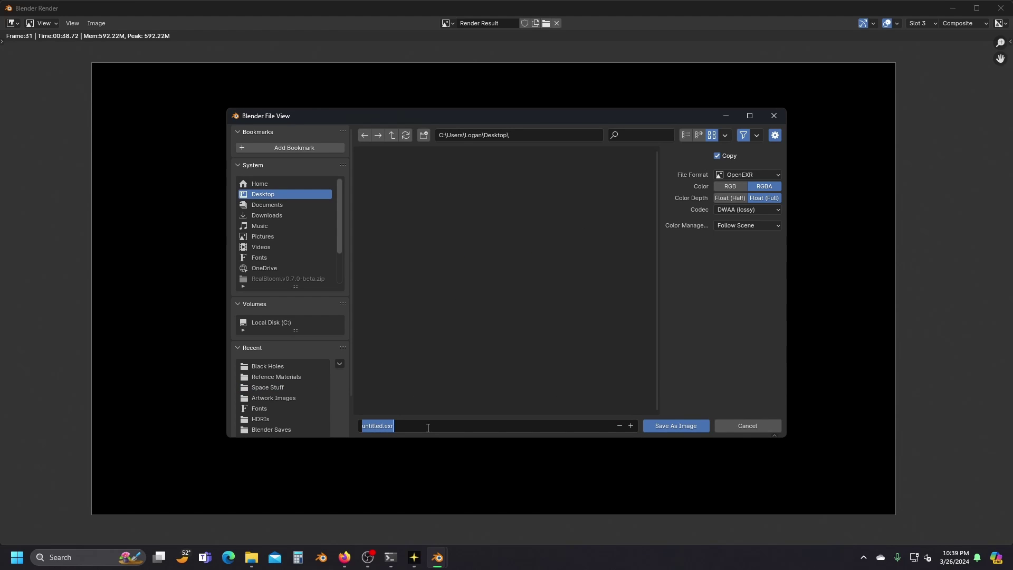
type("Likeandsubscribe.001")
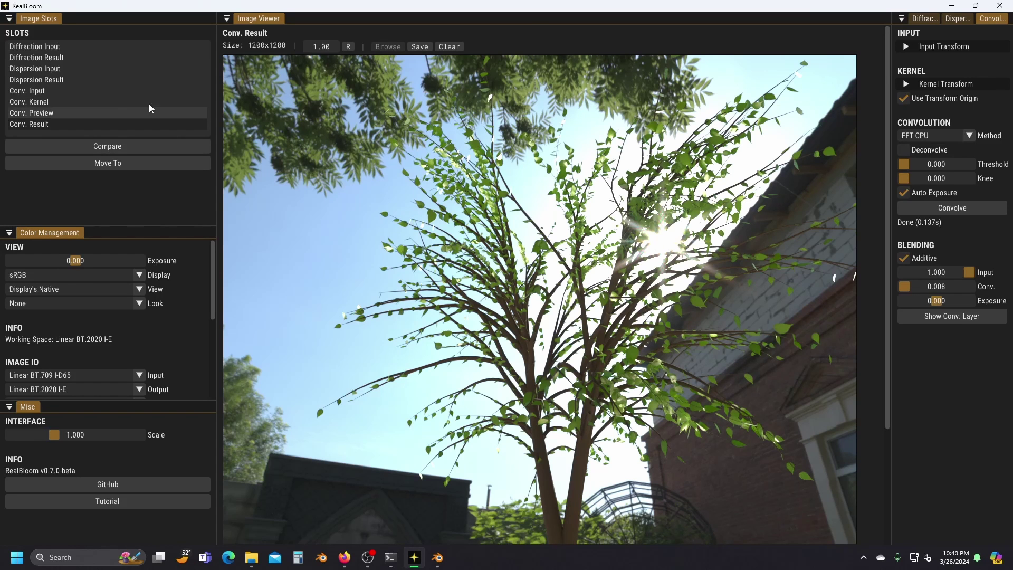
Step: Clear the Conv. Input and load Likeandsubscribe.001 in its place
left_click(100, 91)
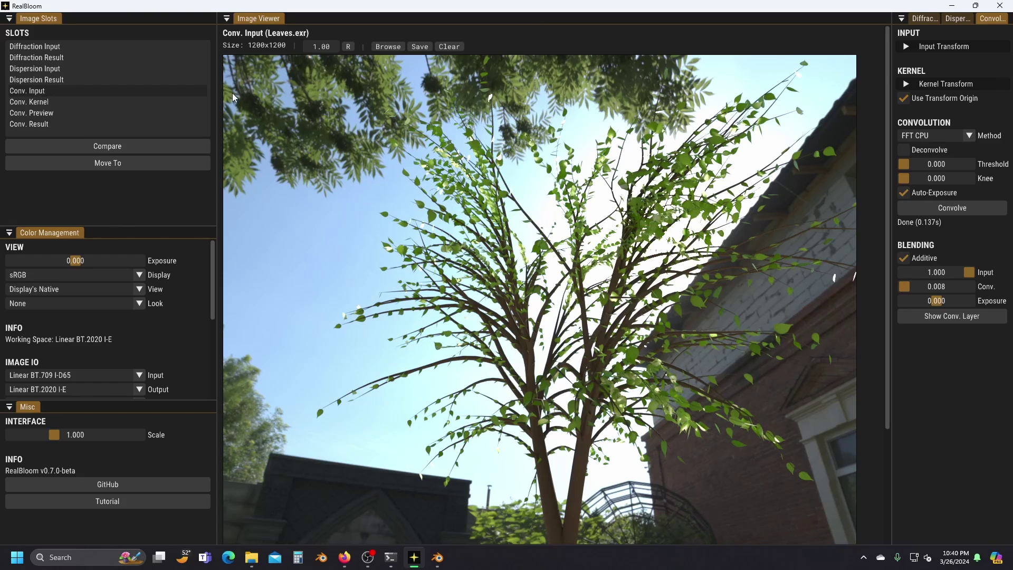
left_click(436, 49)
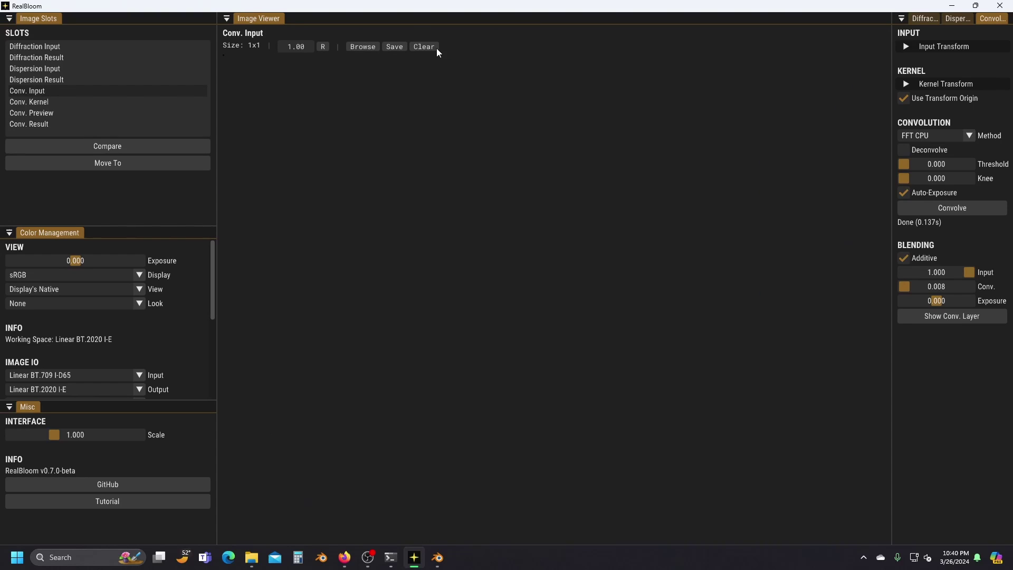
left_click(367, 48)
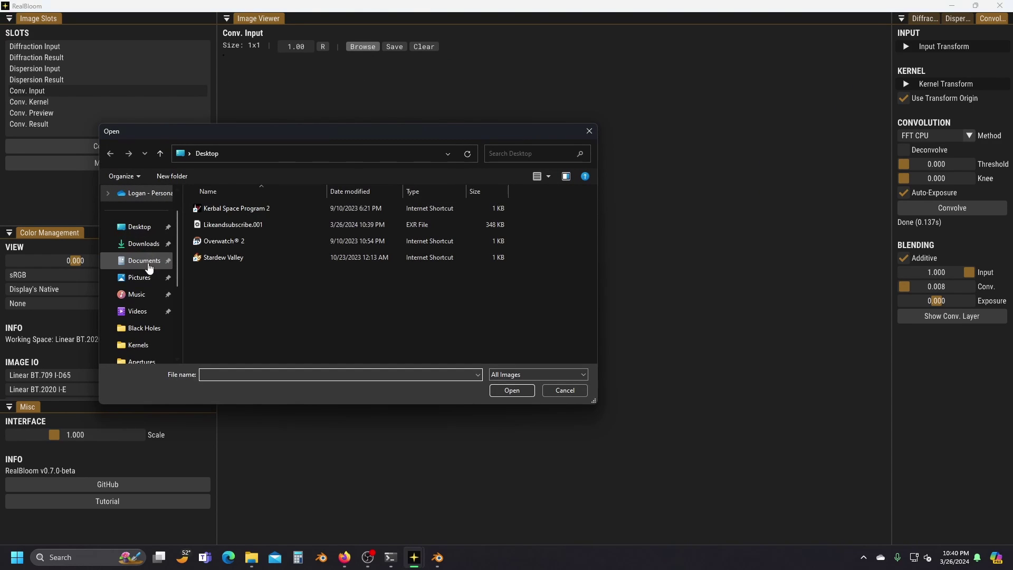
double_click(238, 224)
Step: Replace the Conv. Kernel with Octagonal.exr from the demo Kernels folder
left_click(155, 102)
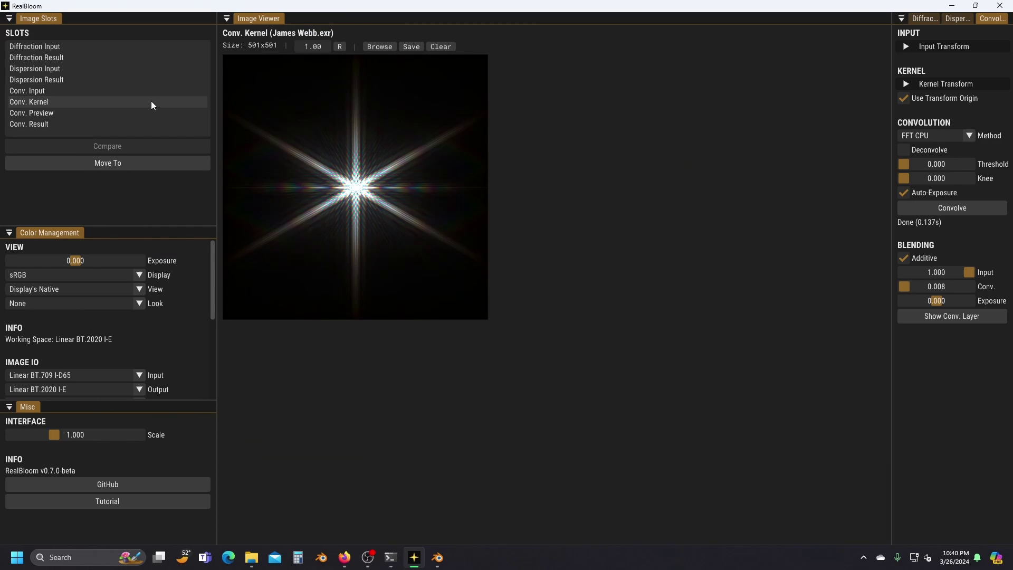
left_click(377, 48)
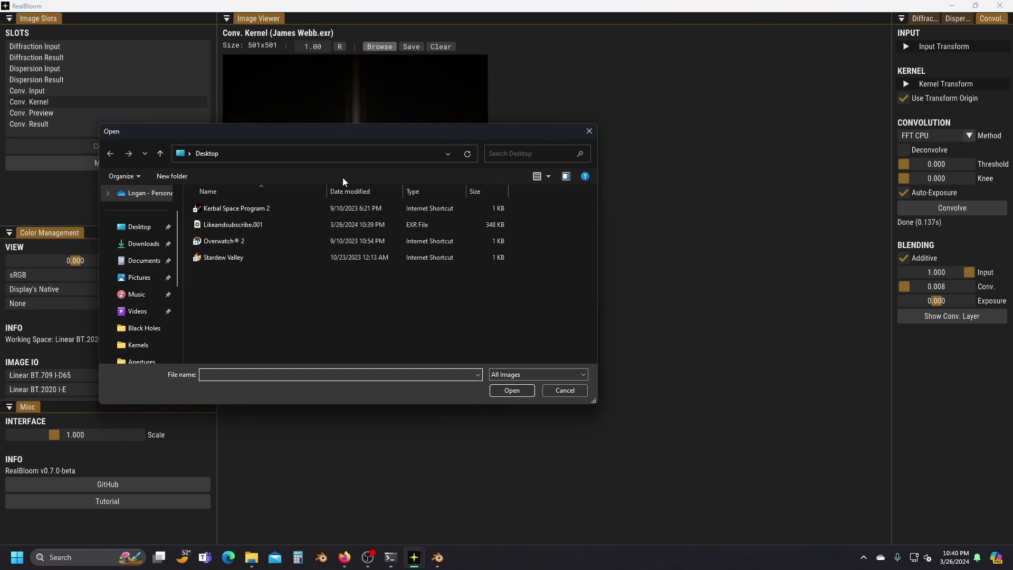
scroll(147, 238, "down", 1)
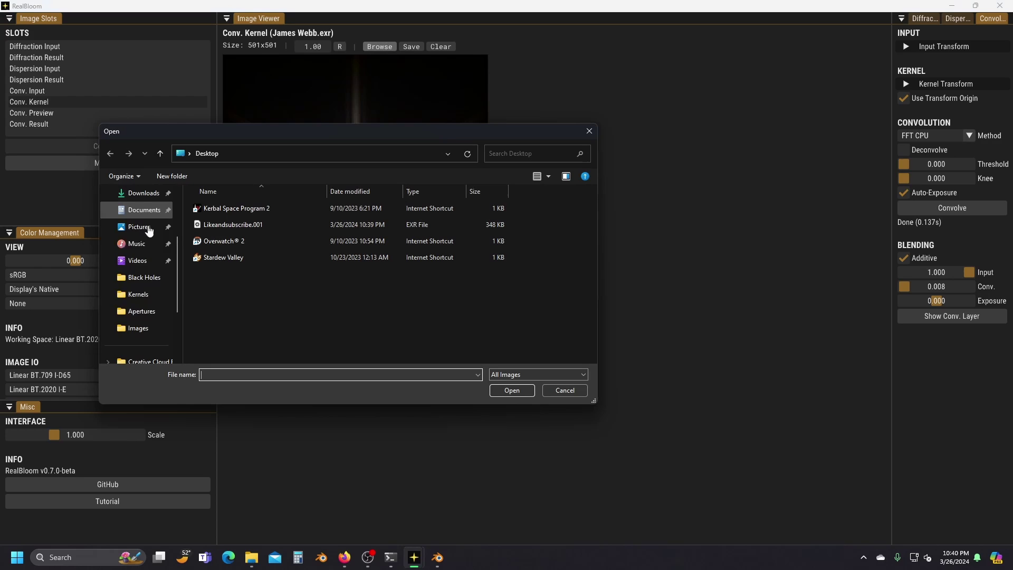
left_click(153, 293)
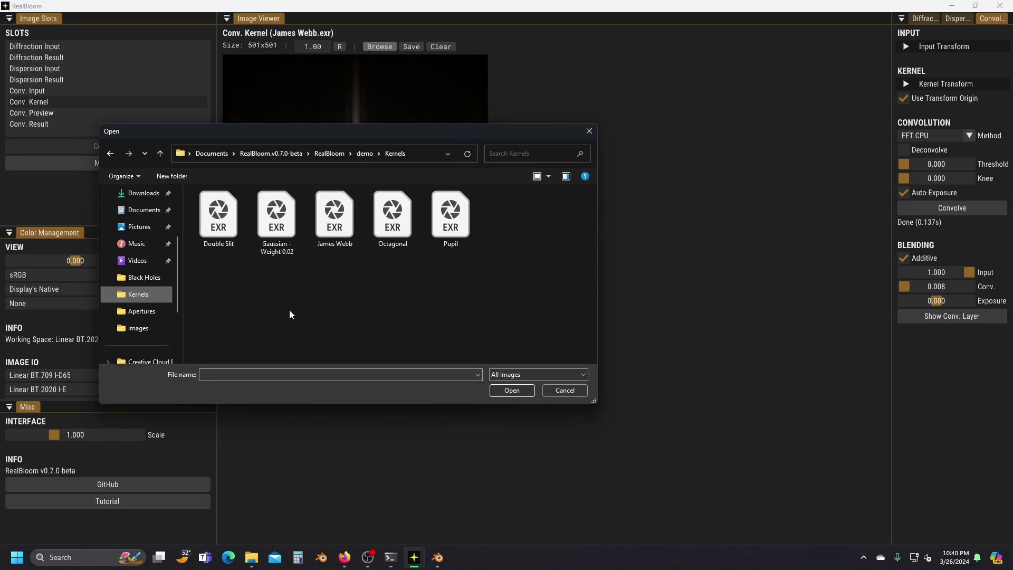
double_click(401, 238)
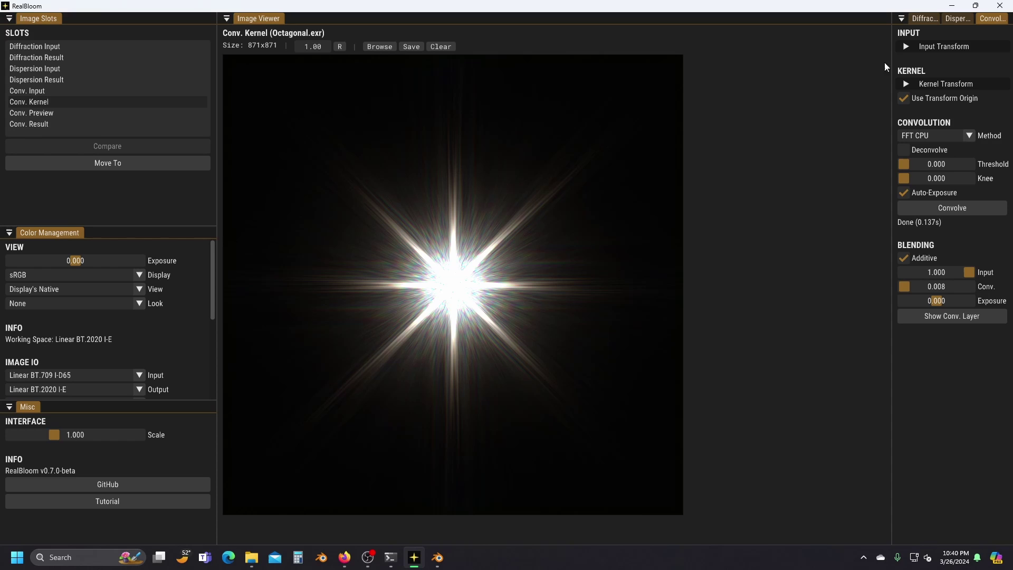
Step: Convolve the black-hole render with Octagonal, set convolution strength 1.000 and exposure 0.161
left_click(964, 209)
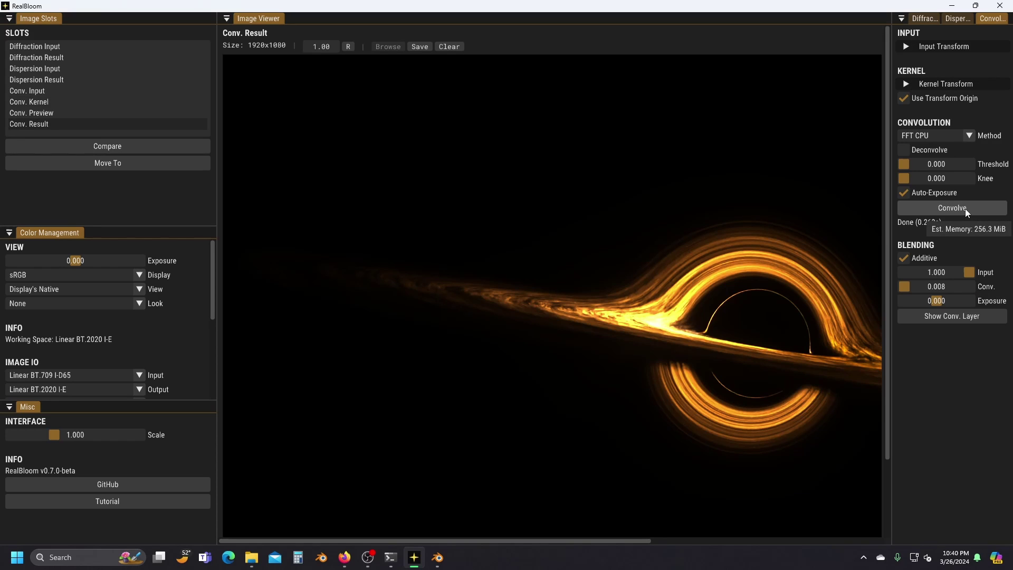
left_click_drag(580, 539, 674, 540)
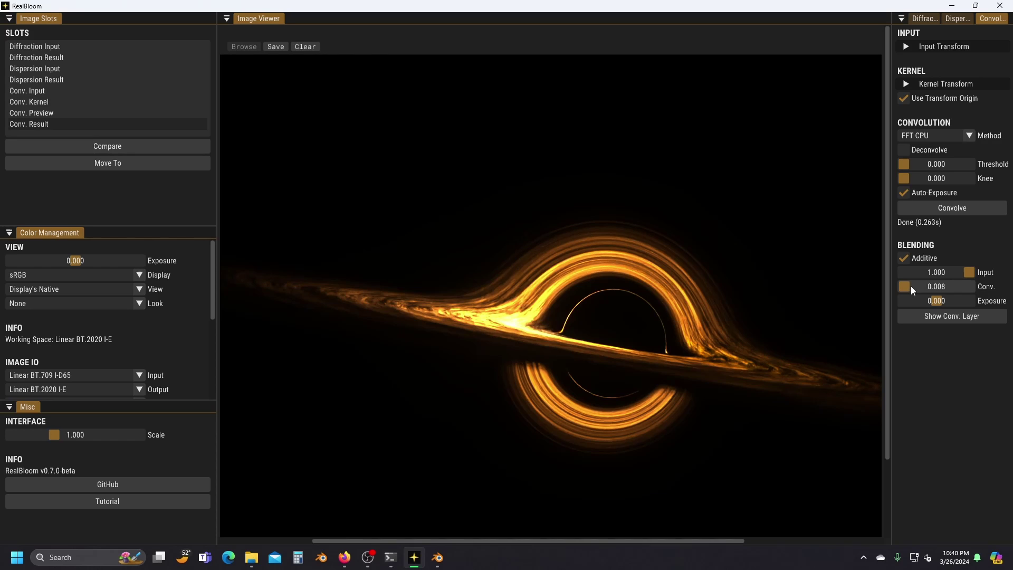
left_click_drag(910, 286, 936, 298)
mouse_move(437, 556)
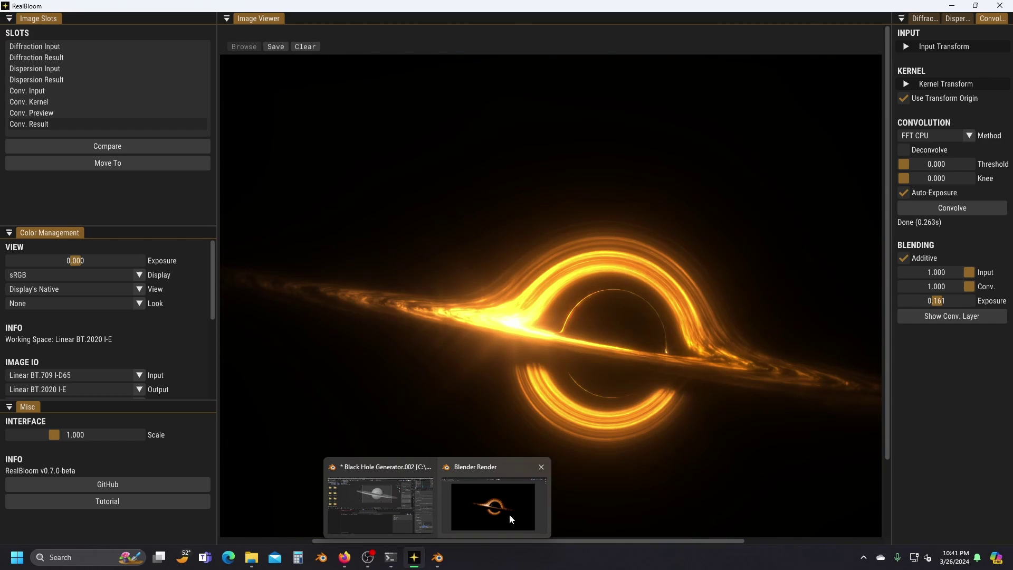
mouse_move(510, 512)
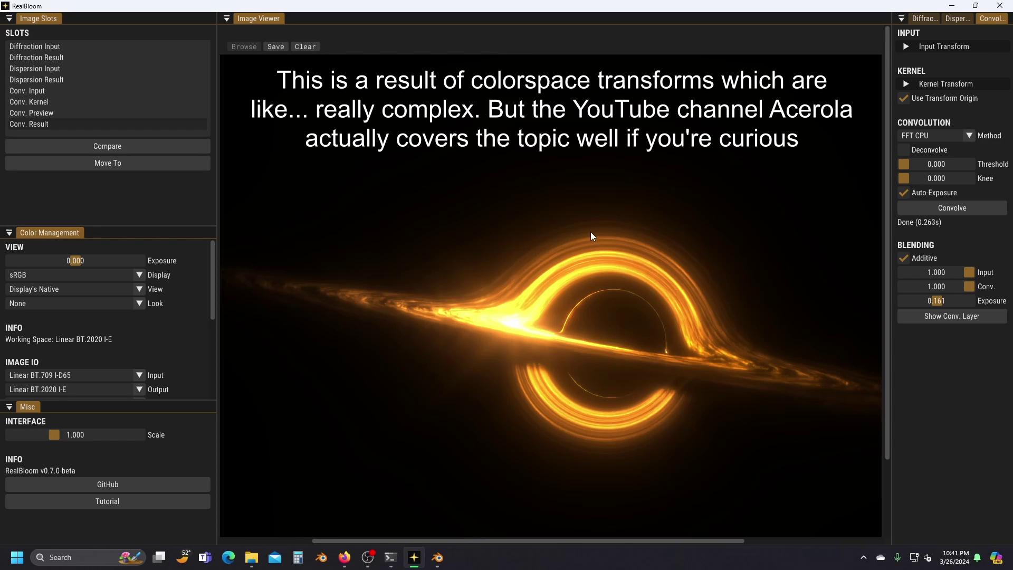
Step: Turn off Additive, raise the glow mix to 1.000, and save to Desktop as Likeandsubscribe.002
left_click(913, 258)
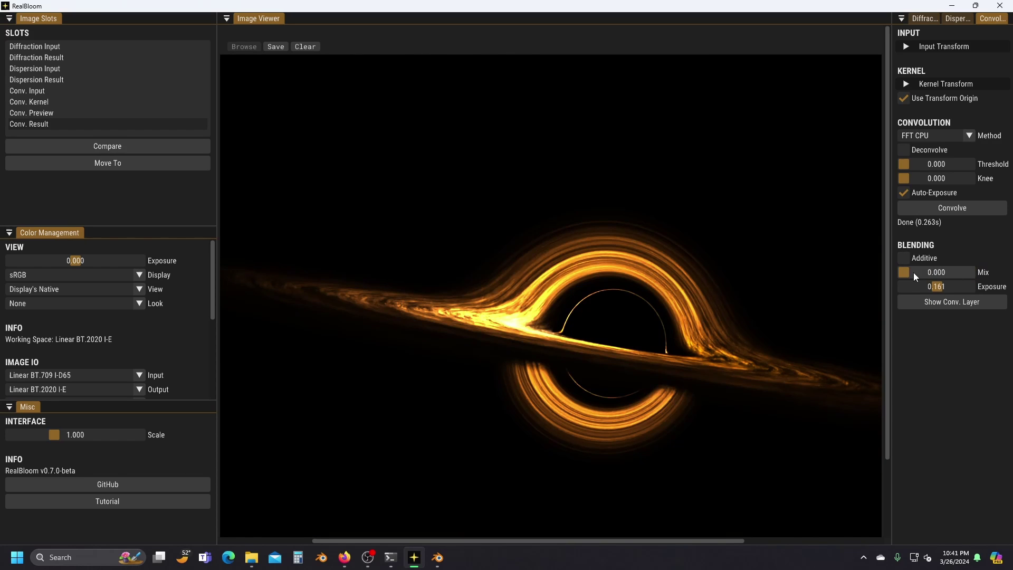
left_click_drag(913, 271, 942, 284)
left_click(274, 47)
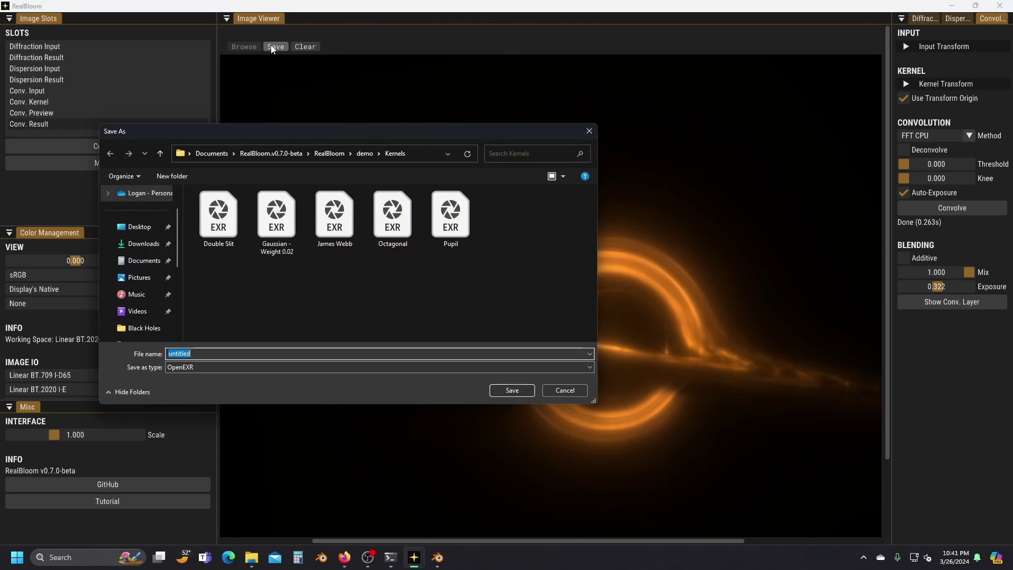
left_click(148, 232)
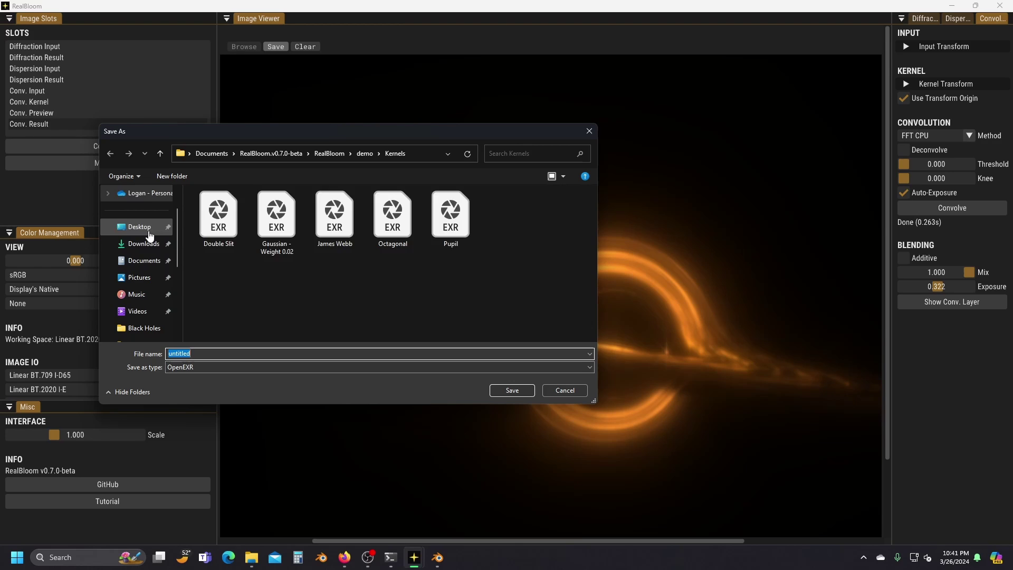
left_click(248, 222)
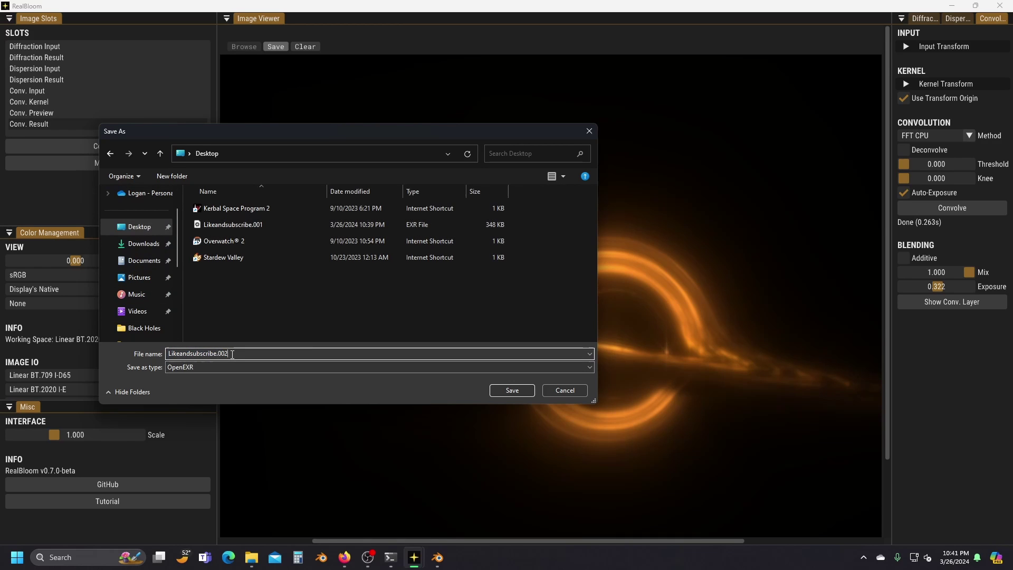
left_click(513, 390)
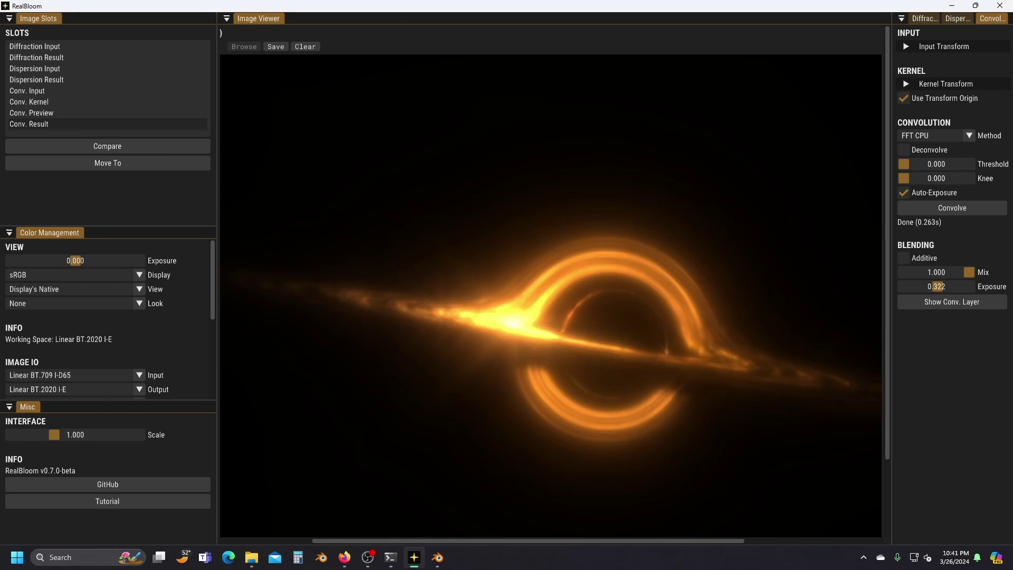
Step: In the Compositing workspace, add a Viewer node above the Composite output
left_click(377, 501)
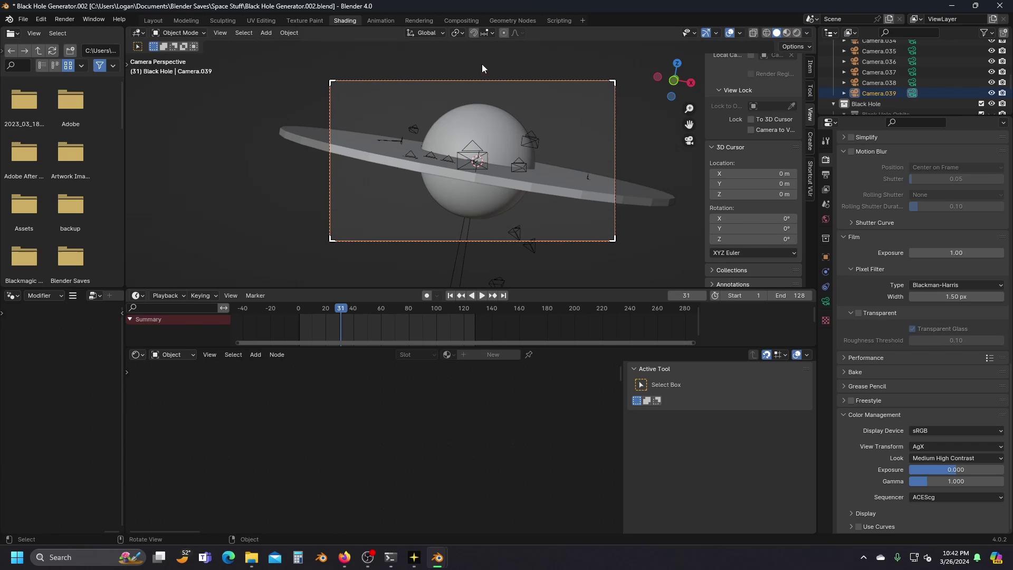
left_click(471, 20)
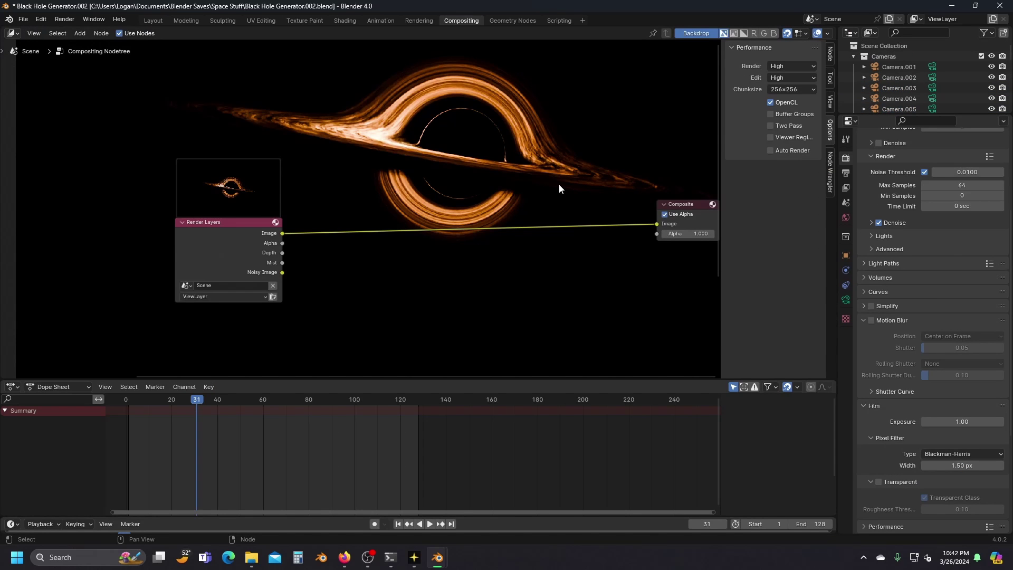
left_click_drag(210, 255, 148, 237)
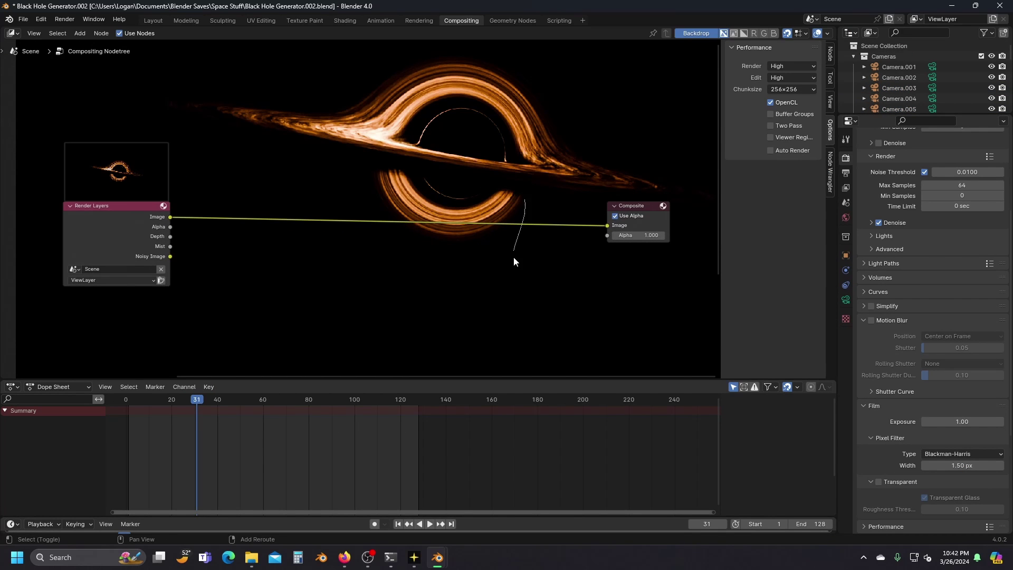
left_click(522, 228, "ctrl+shift")
key("g")
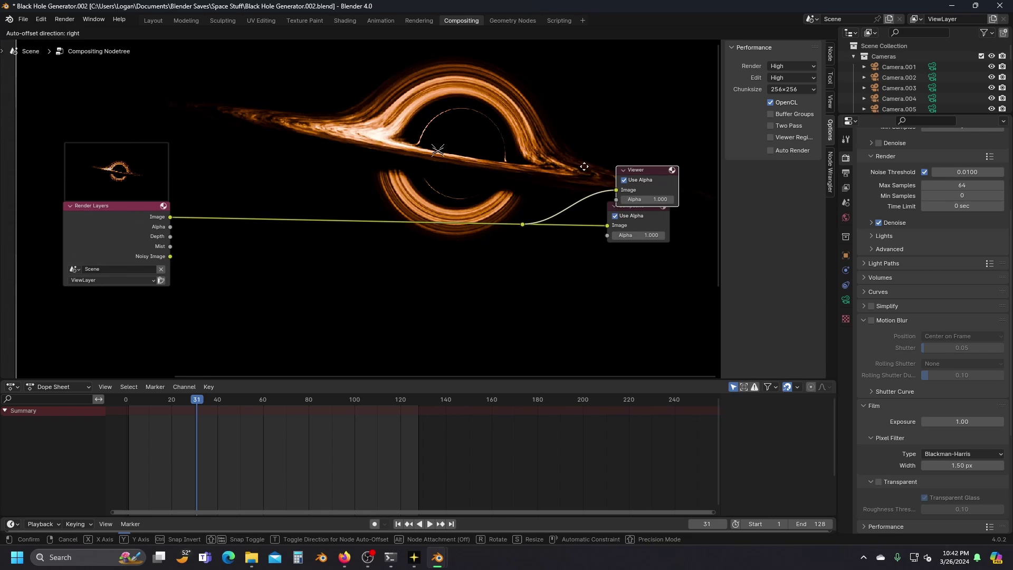
left_click(577, 160)
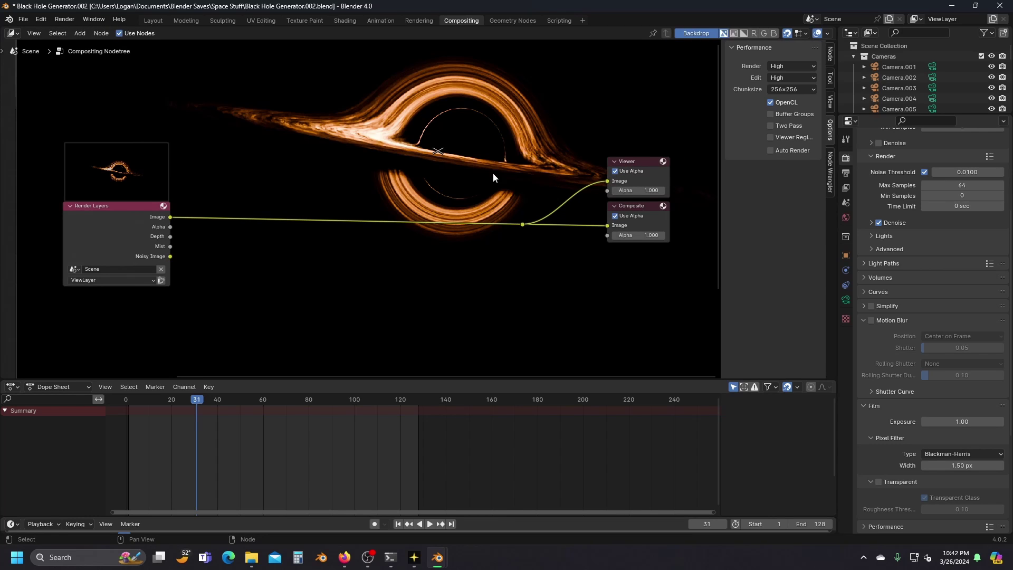
scroll(507, 185, "left", 3)
Step: Add an Image node loading Likeandsubscribe.002.exr from the Desktop
key("shift+a")
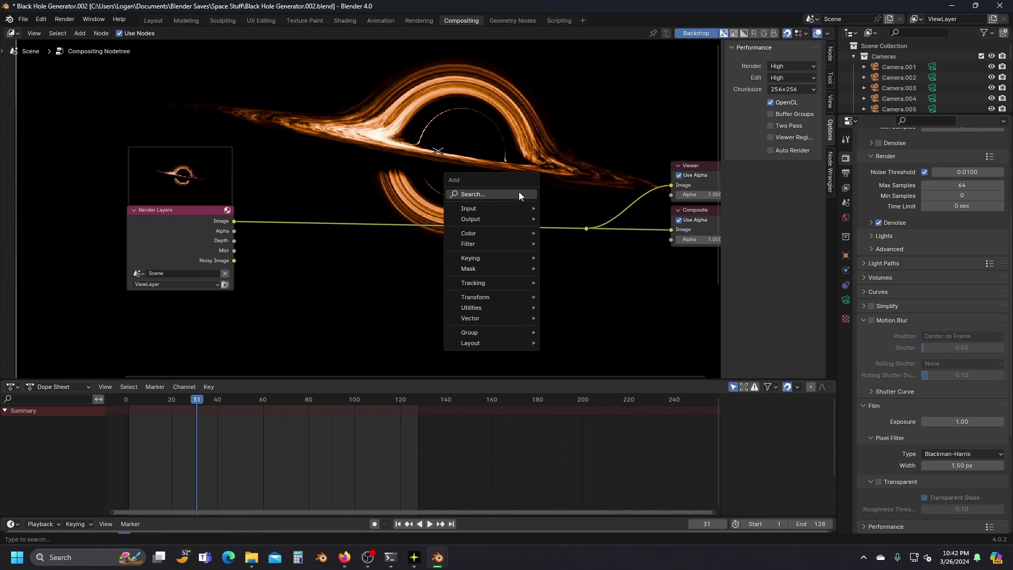
left_click(518, 191)
type("image")
key("Return")
left_click(408, 151)
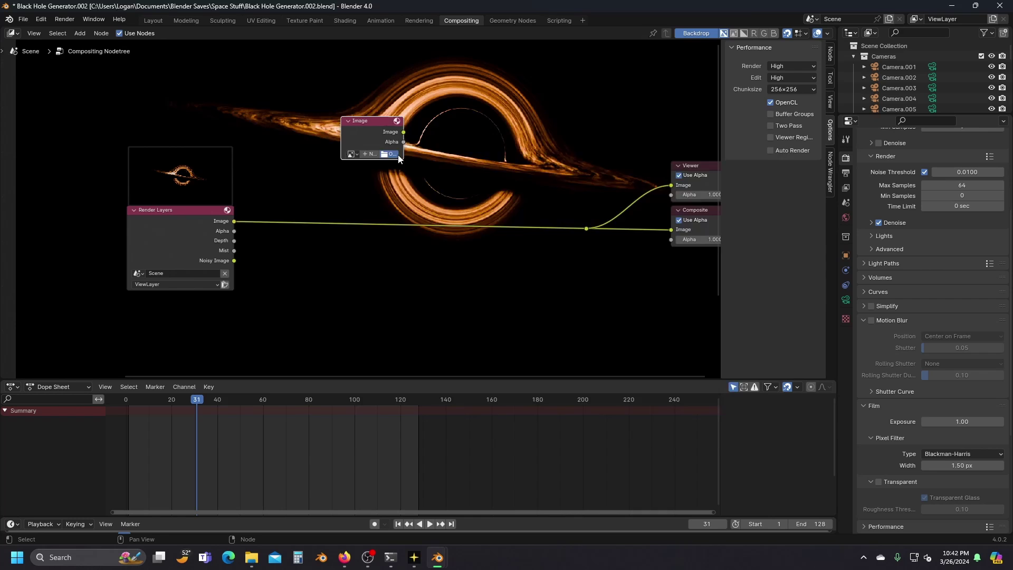
left_click(390, 154)
left_click(277, 364)
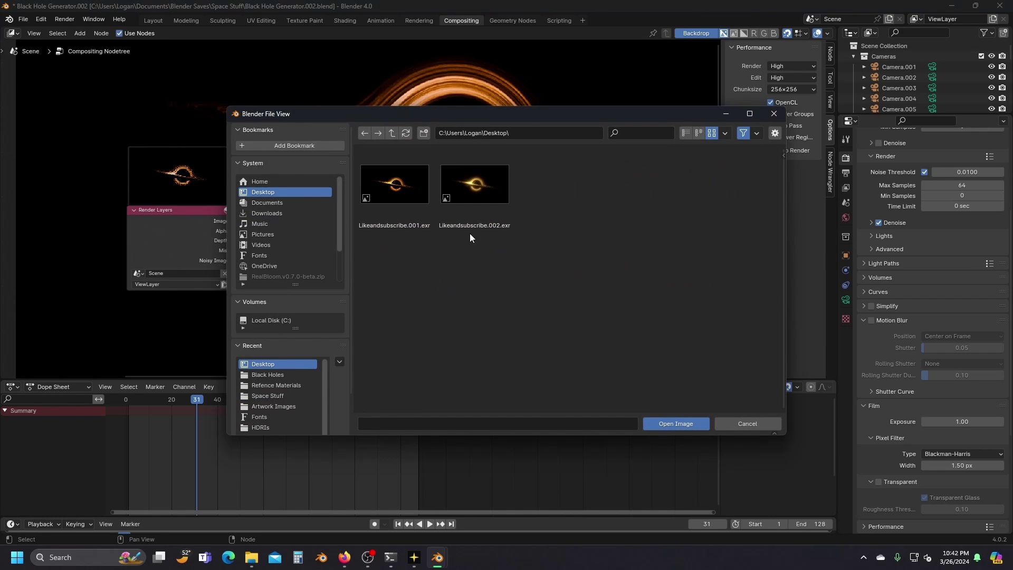
double_click(485, 196)
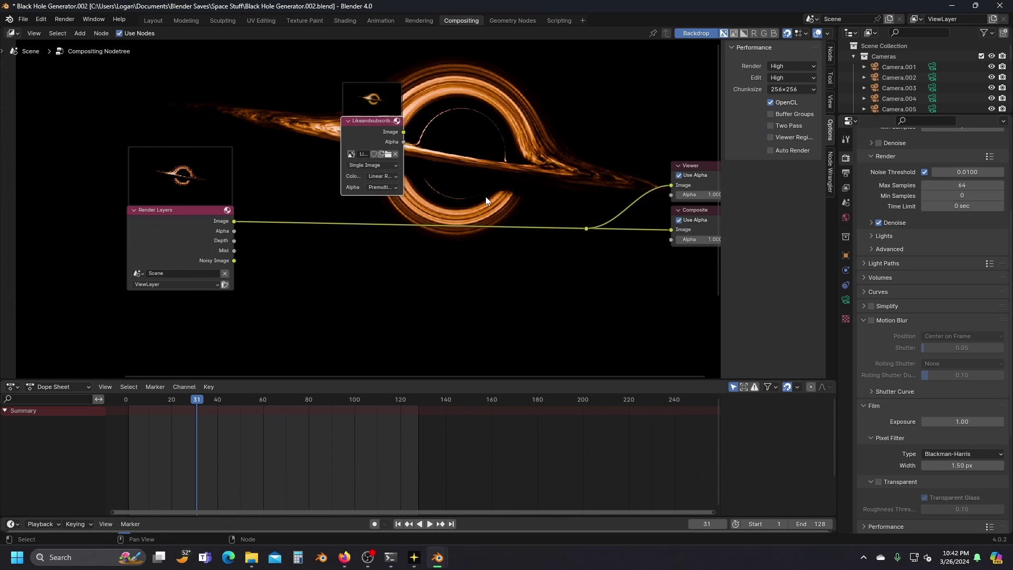
Step: Set the image node's colour space to ACEScg and arrange it beside Render Layers
left_click_drag(284, 215, 258, 259)
left_click_drag(461, 163, 392, 164)
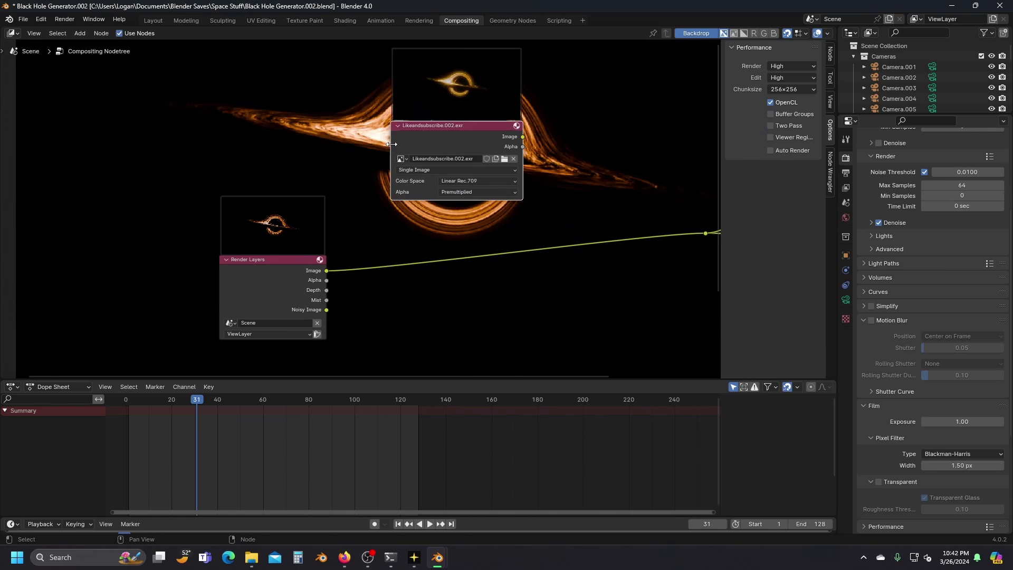
scroll(558, 137, "up", 3)
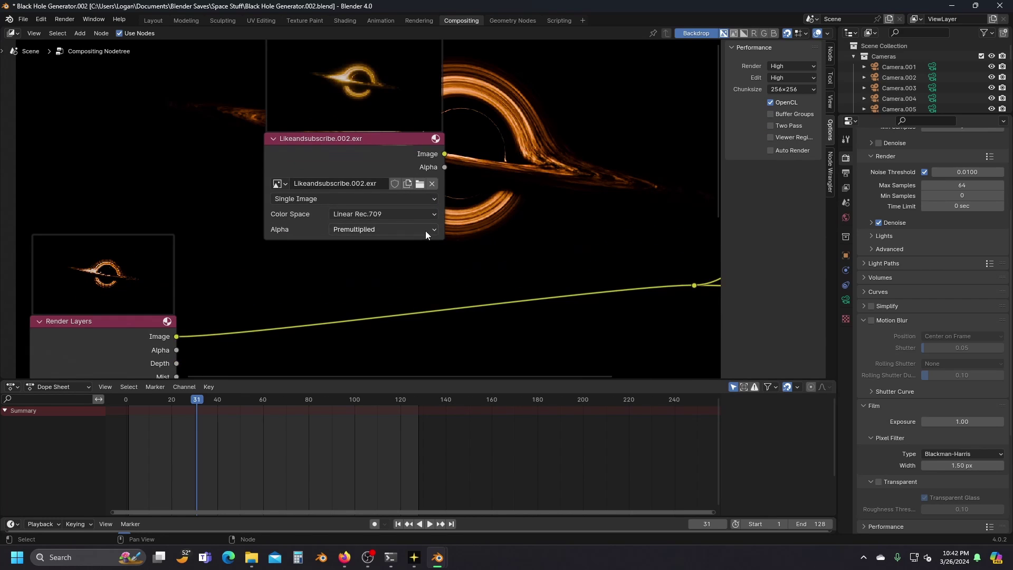
left_click(369, 217)
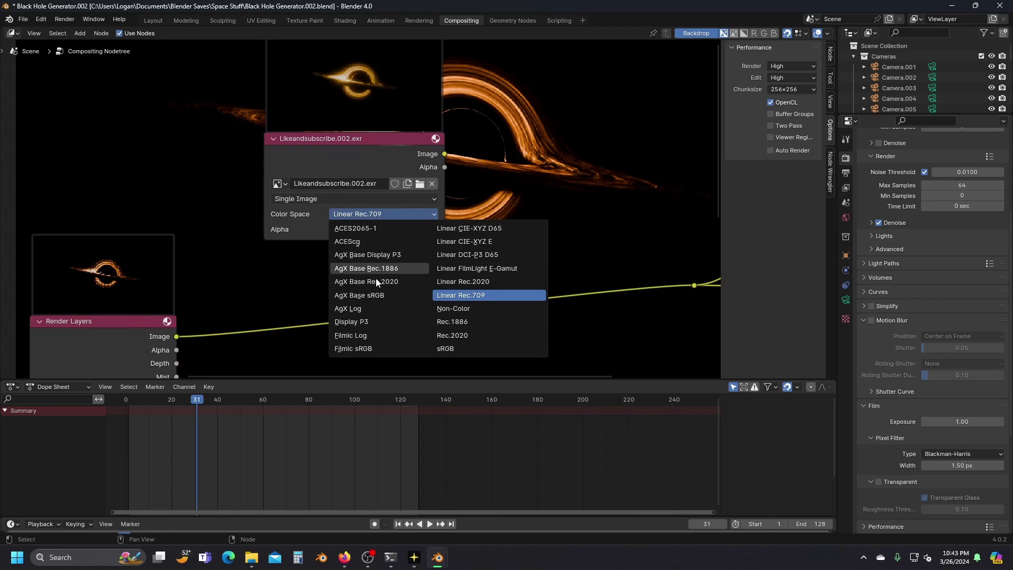
left_click(368, 242)
scroll(904, 337, "down", 8)
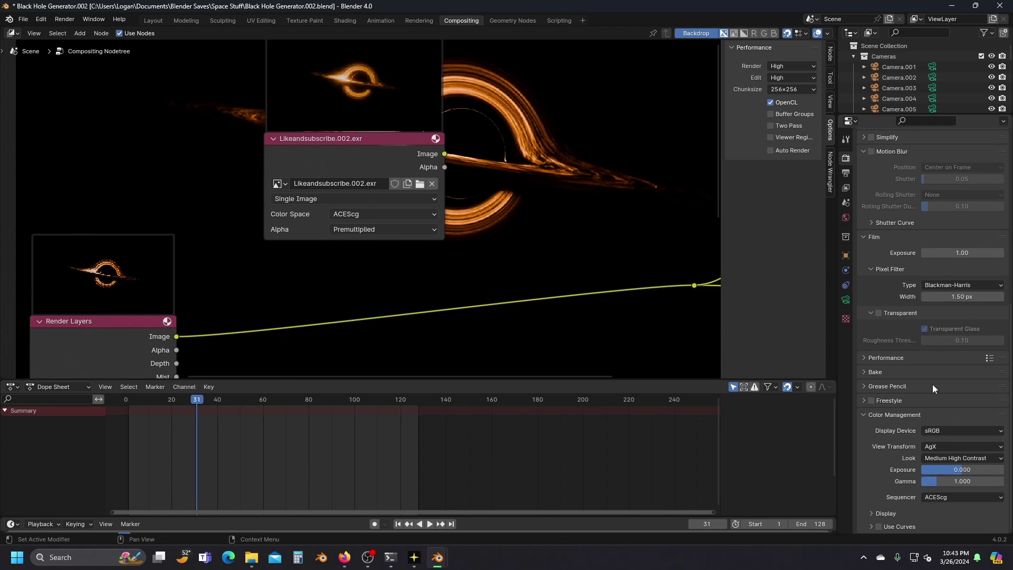
left_click_drag(422, 158, 367, 161)
Step: Insert an Add mix node on the render link, feeding the glow image in at factor 0.933
scroll(415, 174, "down", 1)
key("shift+a")
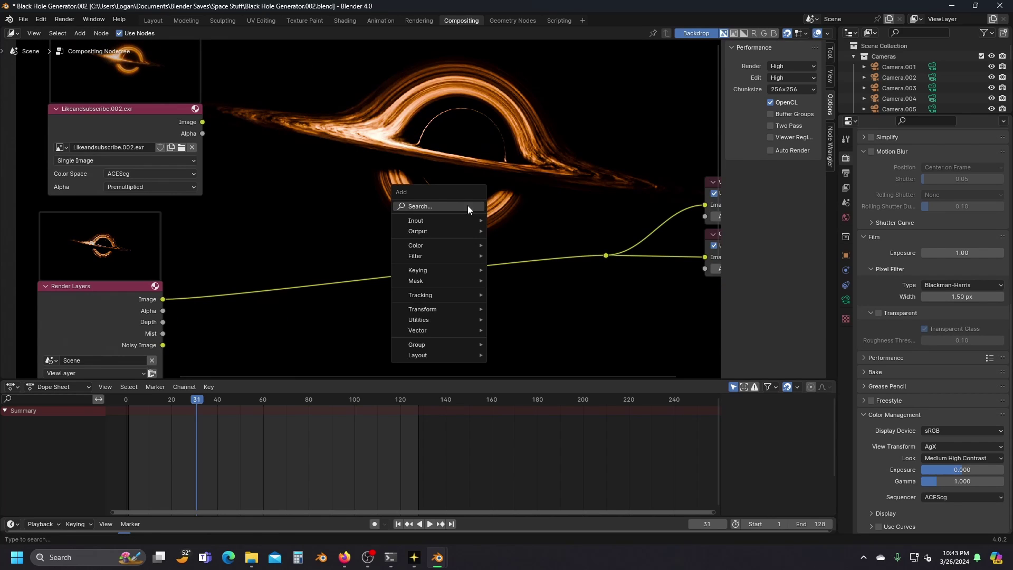
type("mi")
key("Return")
left_click(523, 239)
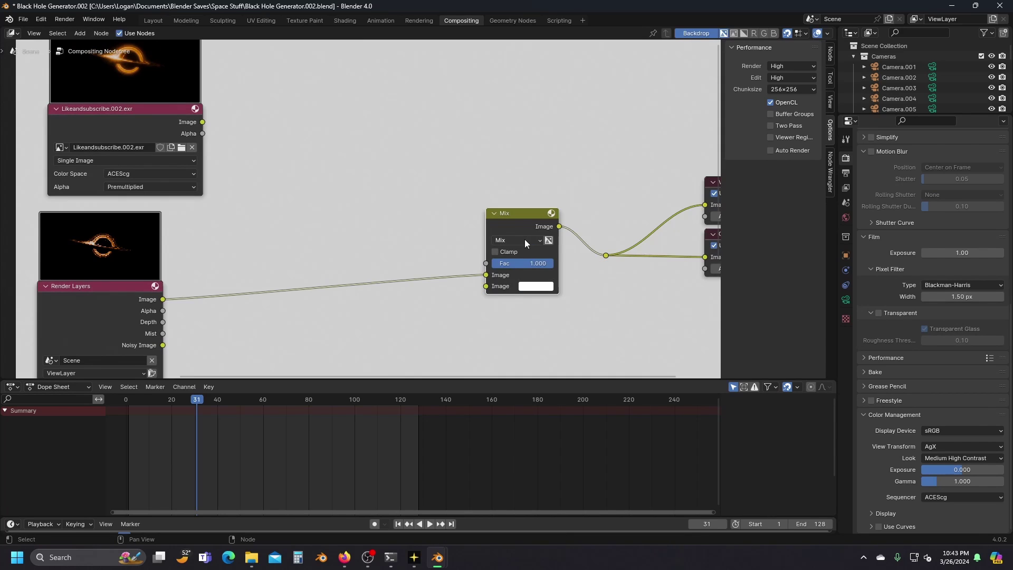
left_click_drag(202, 121, 501, 292)
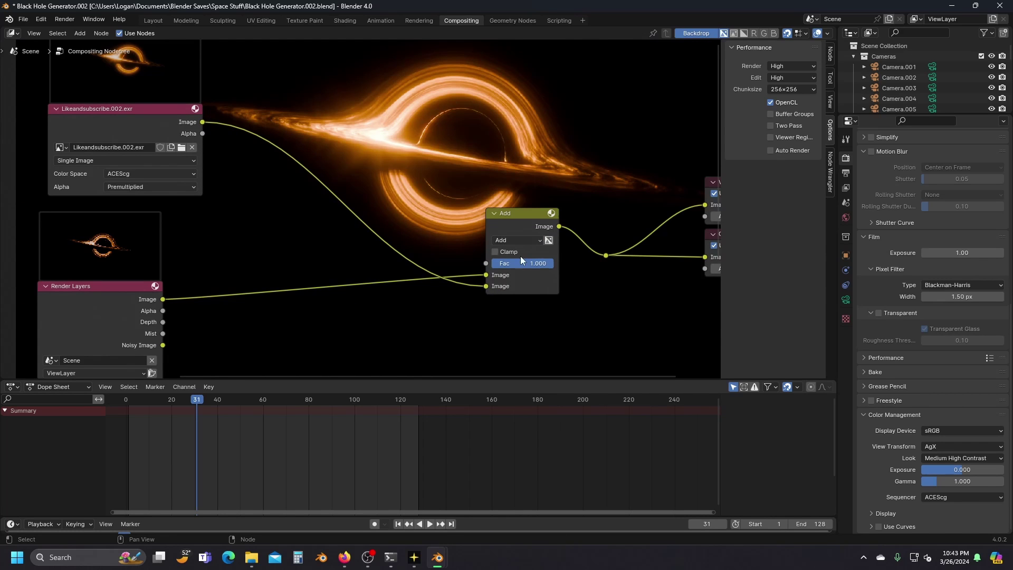
mouse_move(548, 263)
left_mouse_down()
mouse_move(490, 263)
mouse_move(549, 263)
left_mouse_up()
Step: Zoom in and out on the glowing black hole in Render Result, then minimize the render window
mouse_move(457, 539)
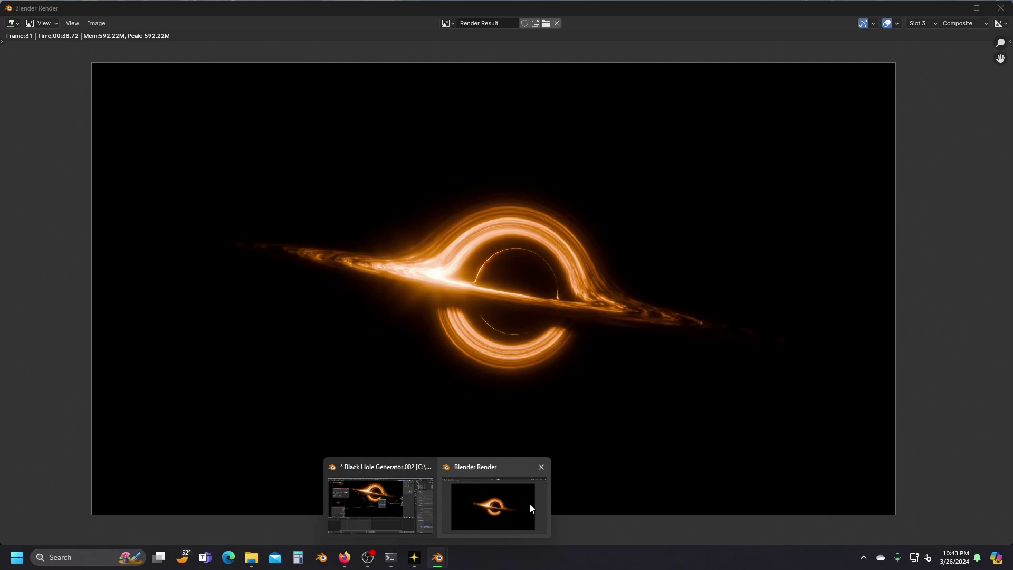
left_click(529, 505)
scroll(546, 338, "up", 4)
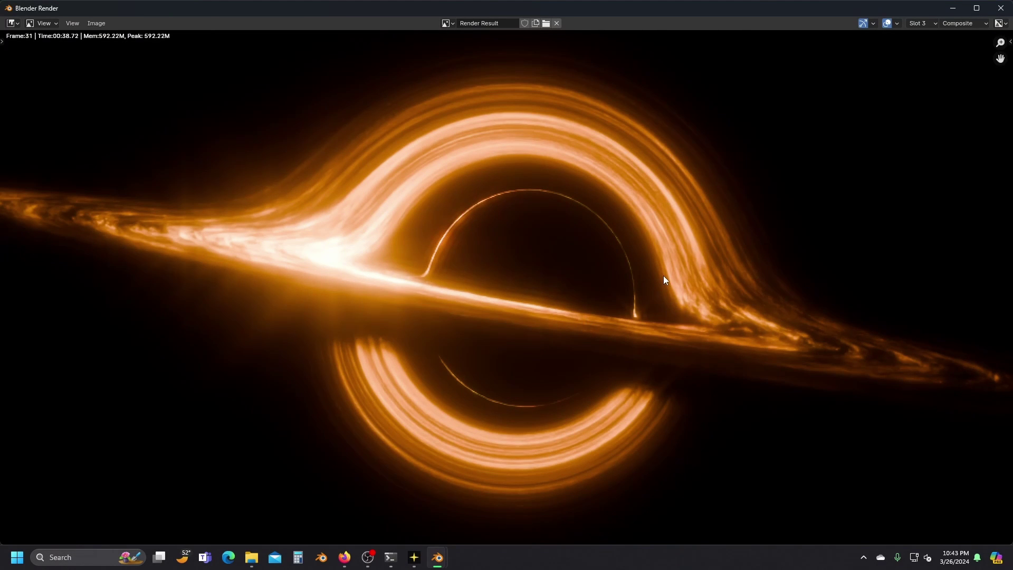
scroll(481, 298, "up", 2)
scroll(518, 293, "down", 3)
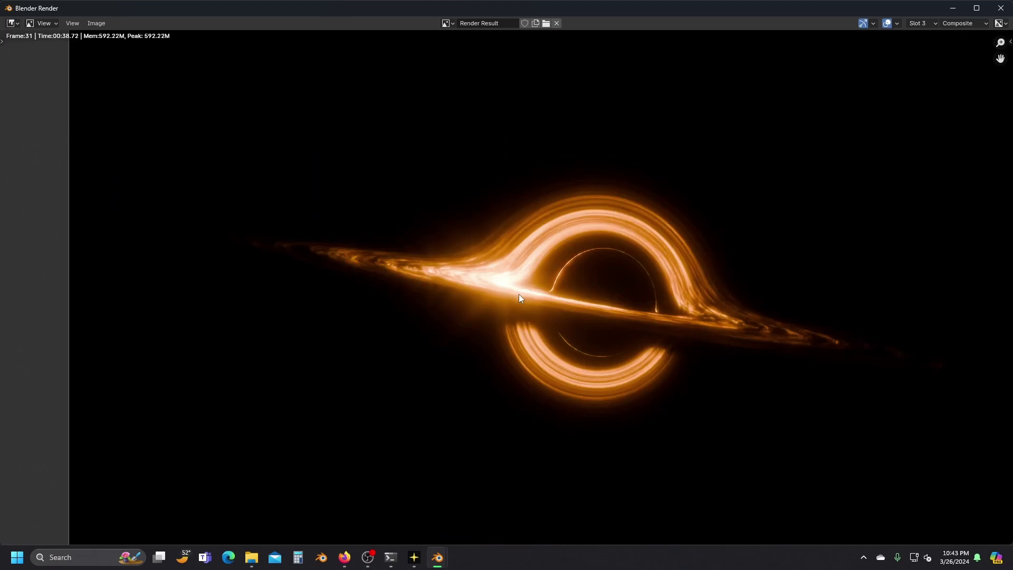
scroll(518, 294, "up", 3)
scroll(507, 334, "up", 2)
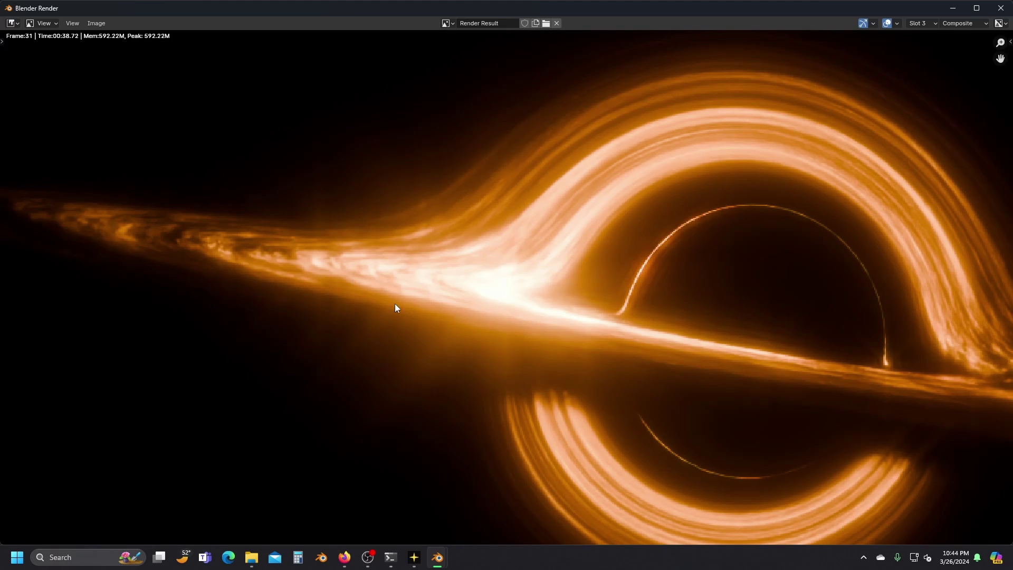
scroll(605, 337, "down", 4)
scroll(422, 318, "up", 4)
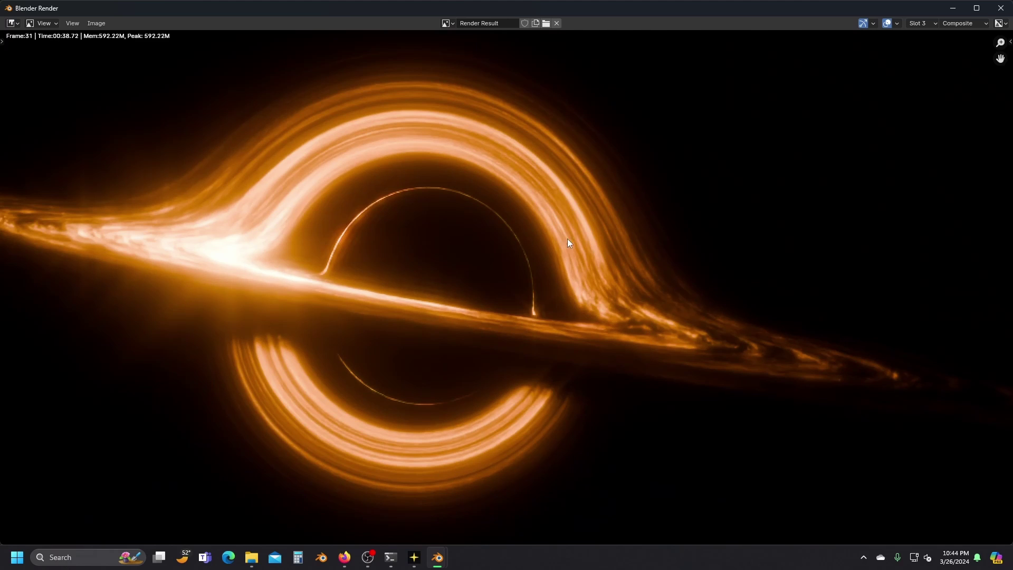
left_click(952, 9)
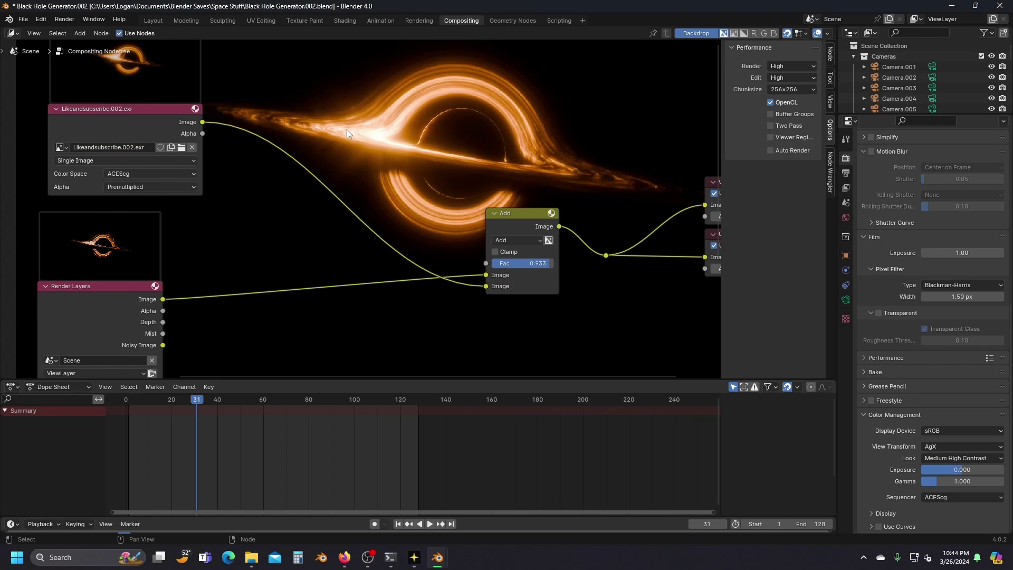
Step: Set the Add node's factor to 1.000 and pan the node tree to show Render Layers fully
left_click_drag(537, 266, 551, 266)
left_click_drag(408, 176, 375, 206)
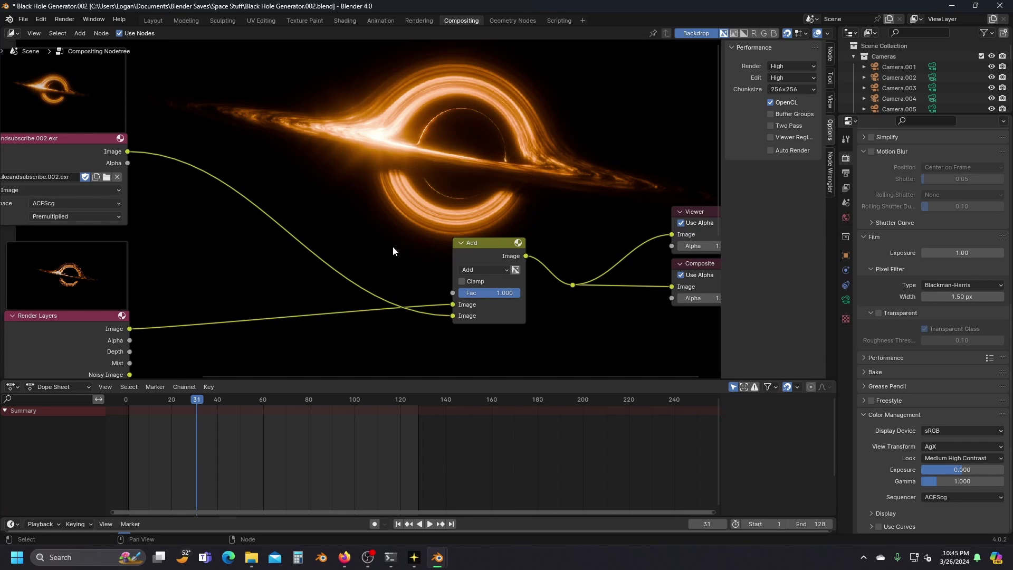
left_click_drag(422, 252, 507, 277)
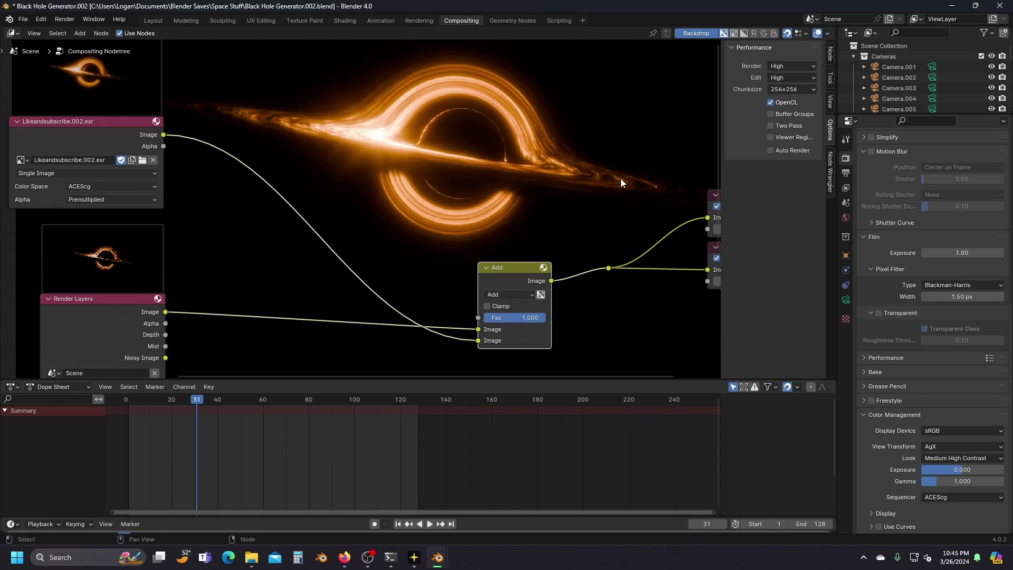
mouse_move(437, 557)
mouse_move(479, 525)
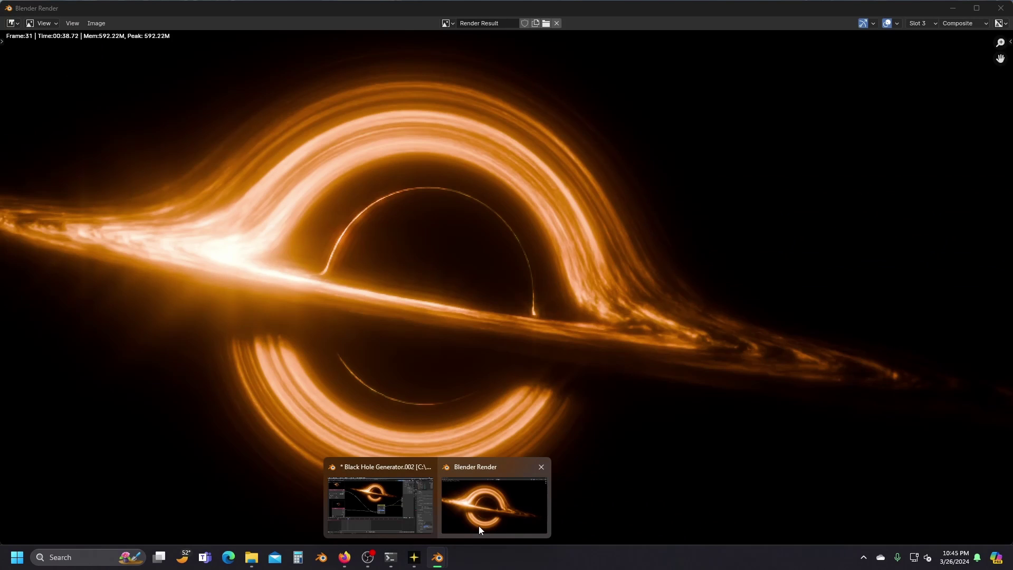